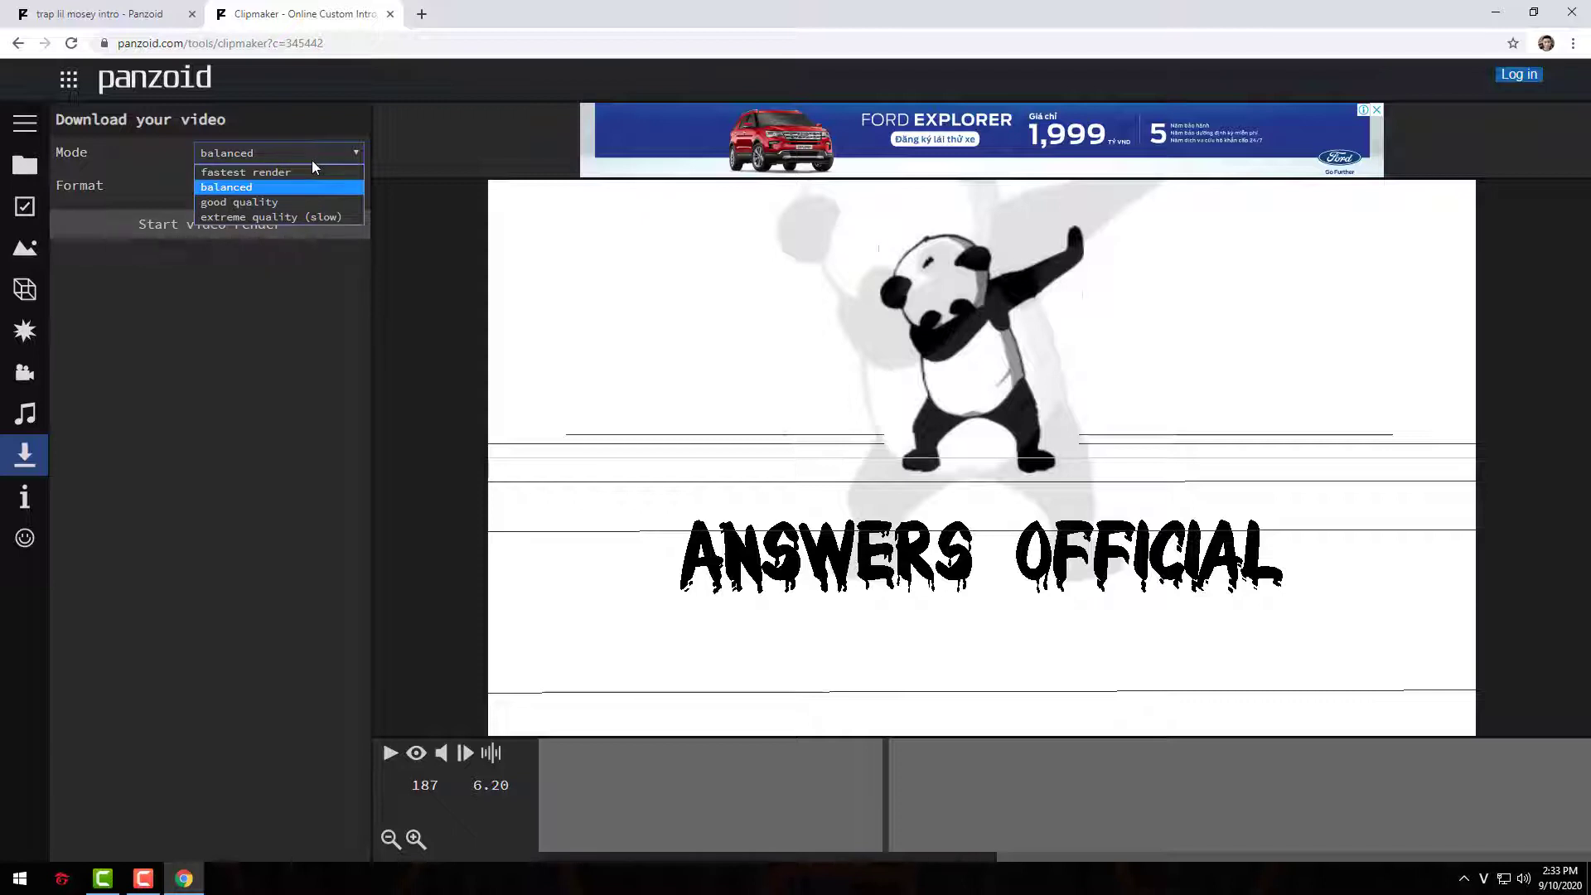
Render the intro video in good quality mode and download the finished file.
click(300, 202)
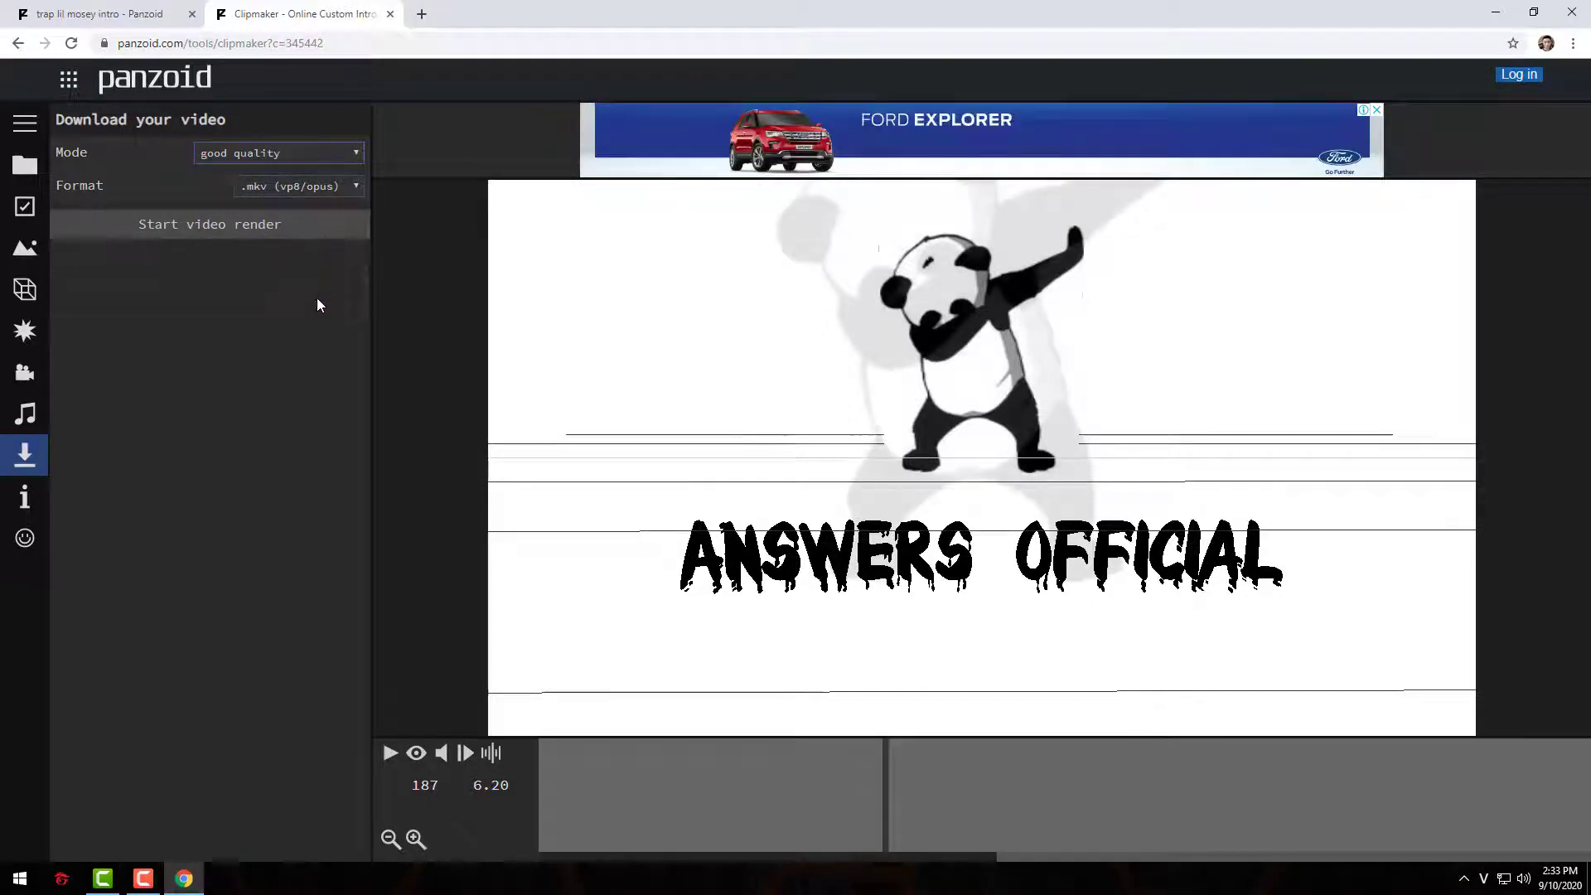
click(247, 225)
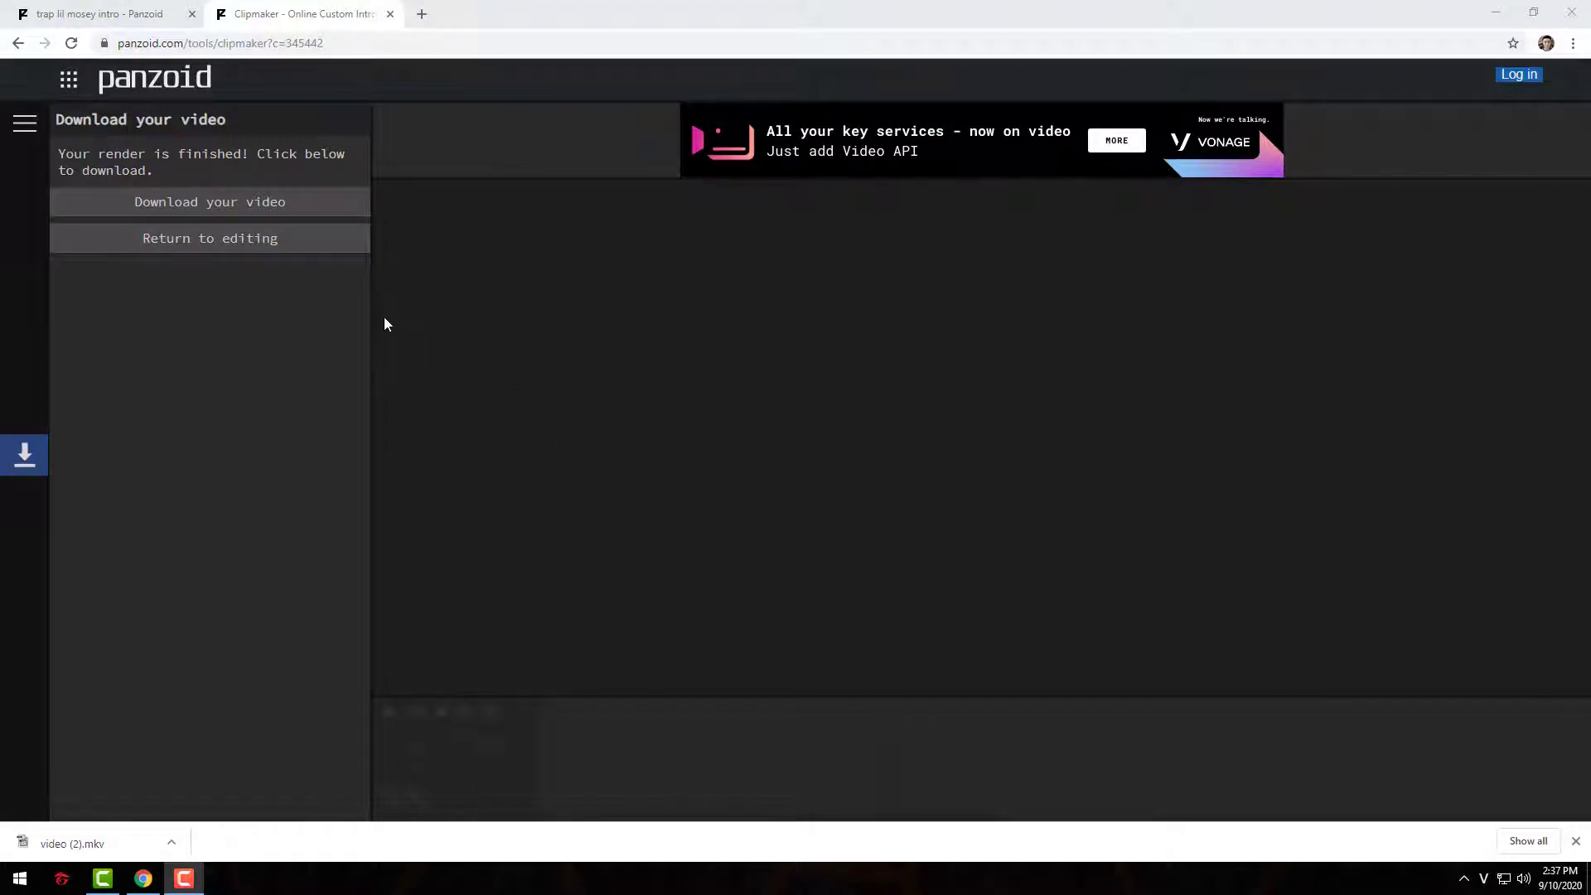
click(298, 213)
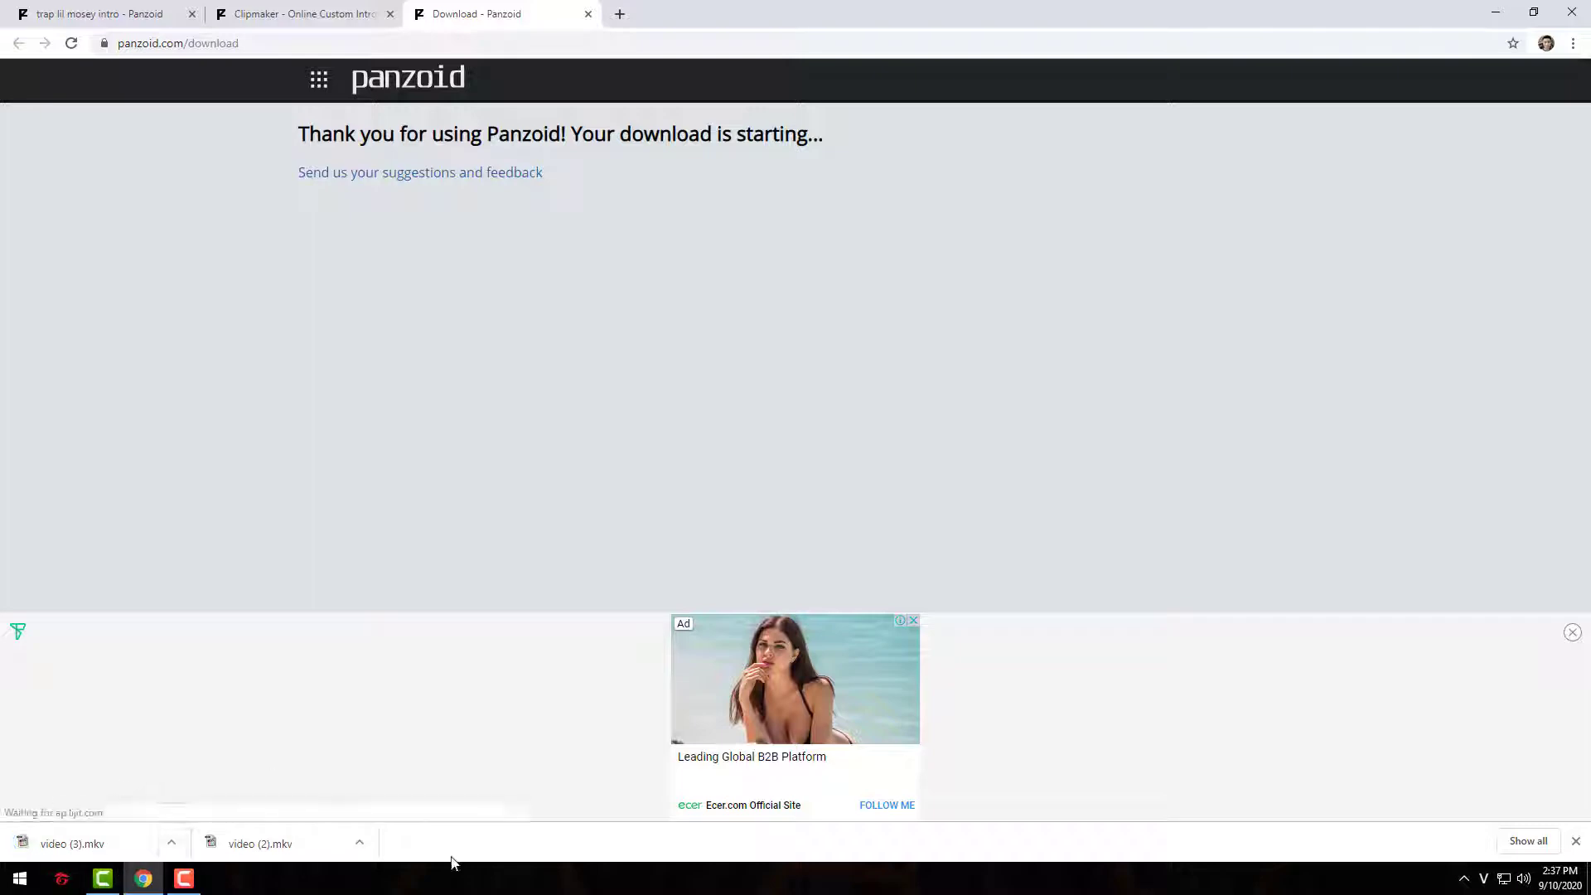
key(alt+F4)
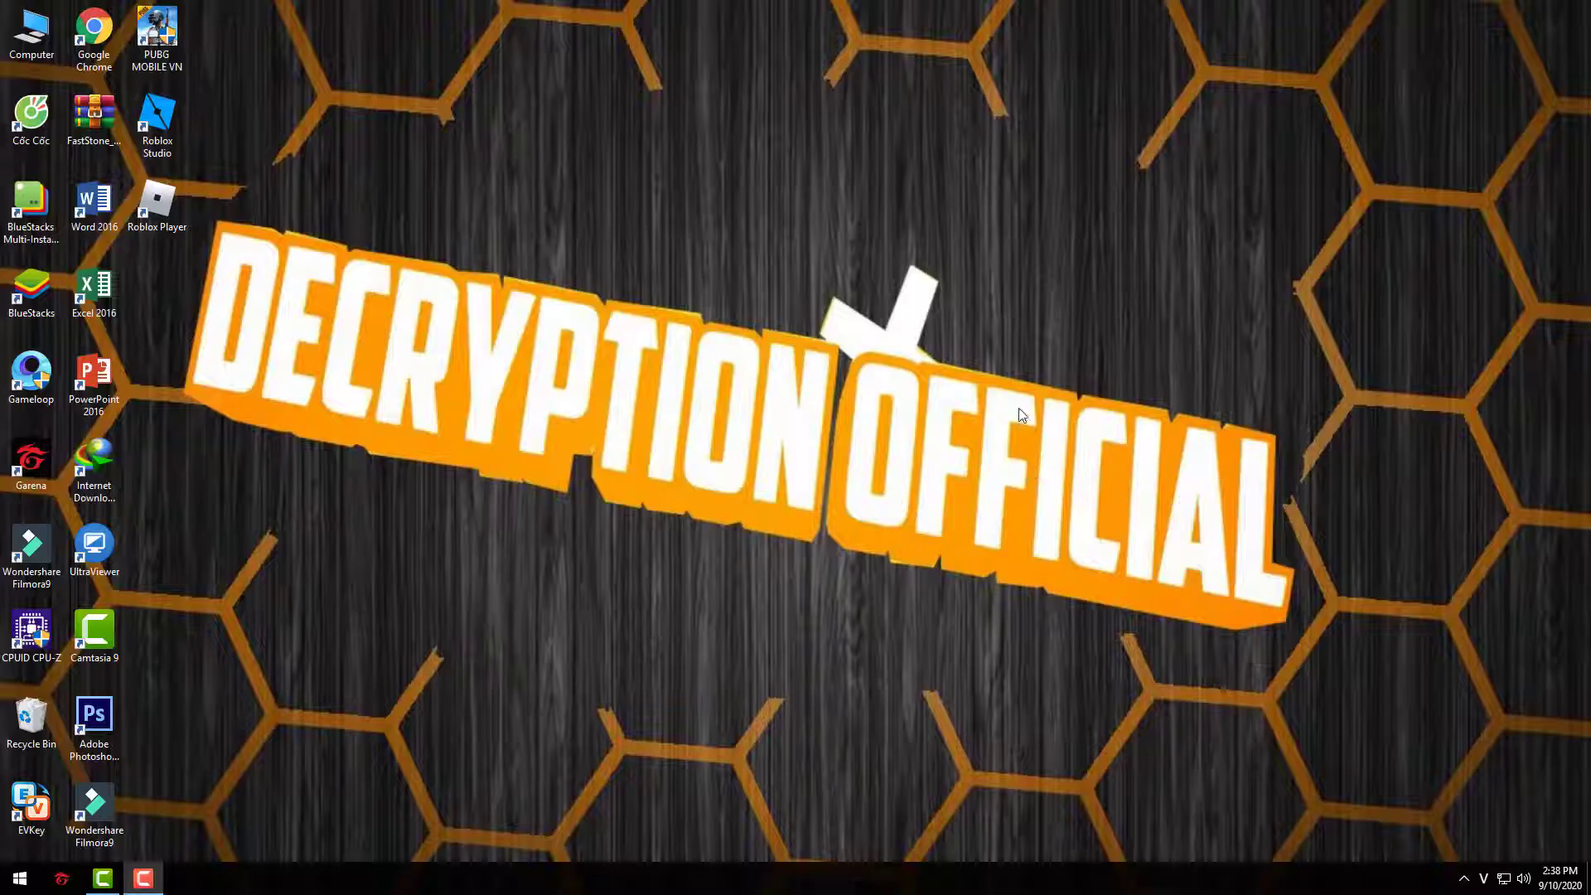
Go to the Downloads folder on the computer and briefly check the file video.mkv in the media player.
double_click(30, 25)
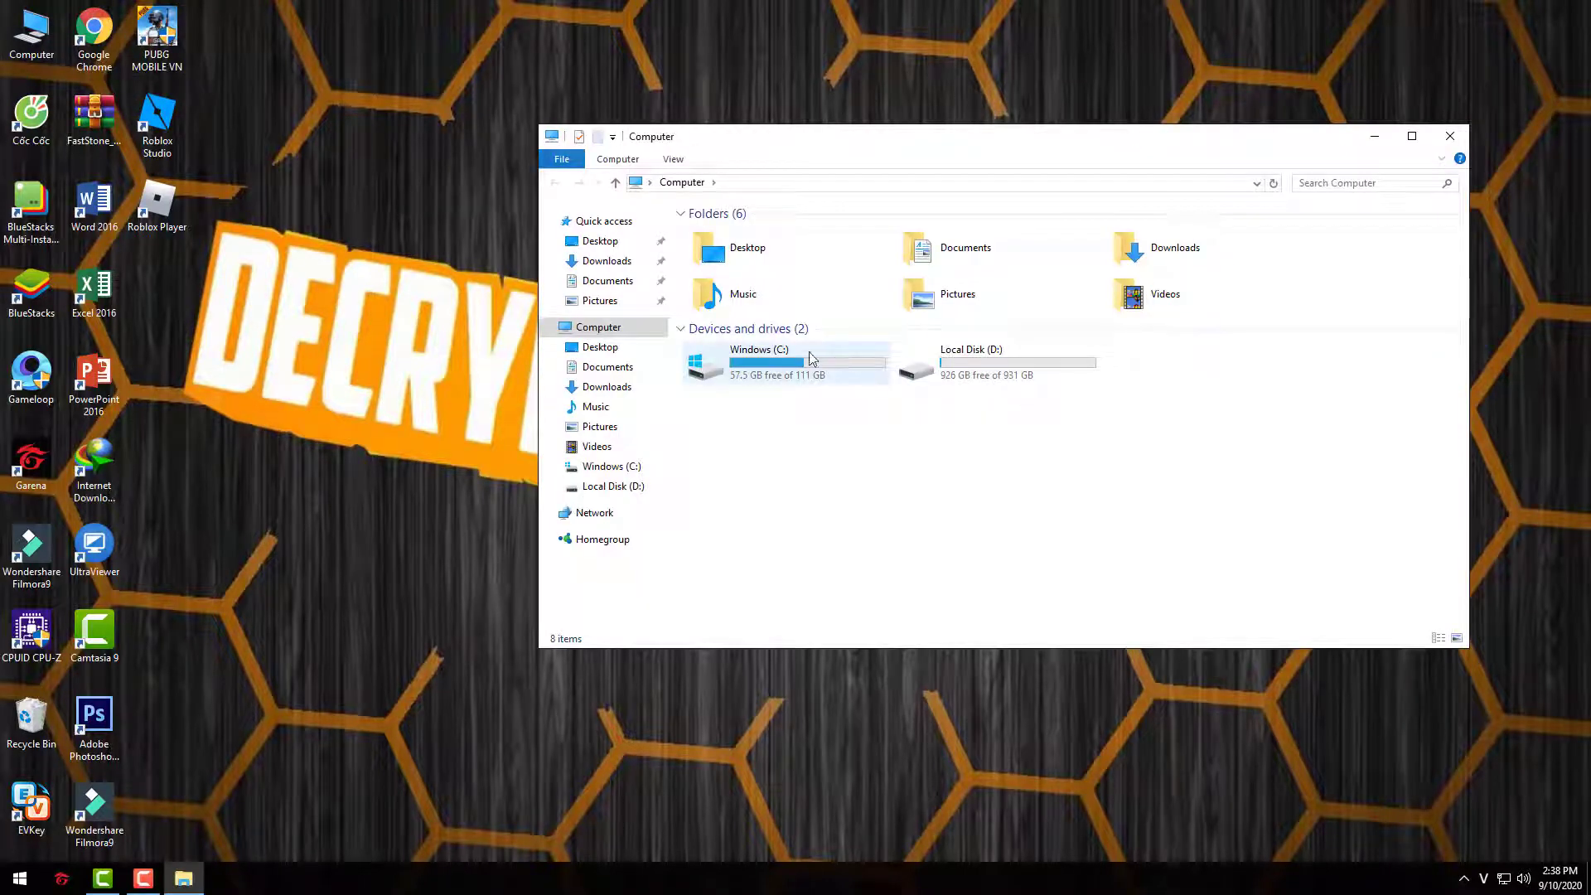
double_click(790, 367)
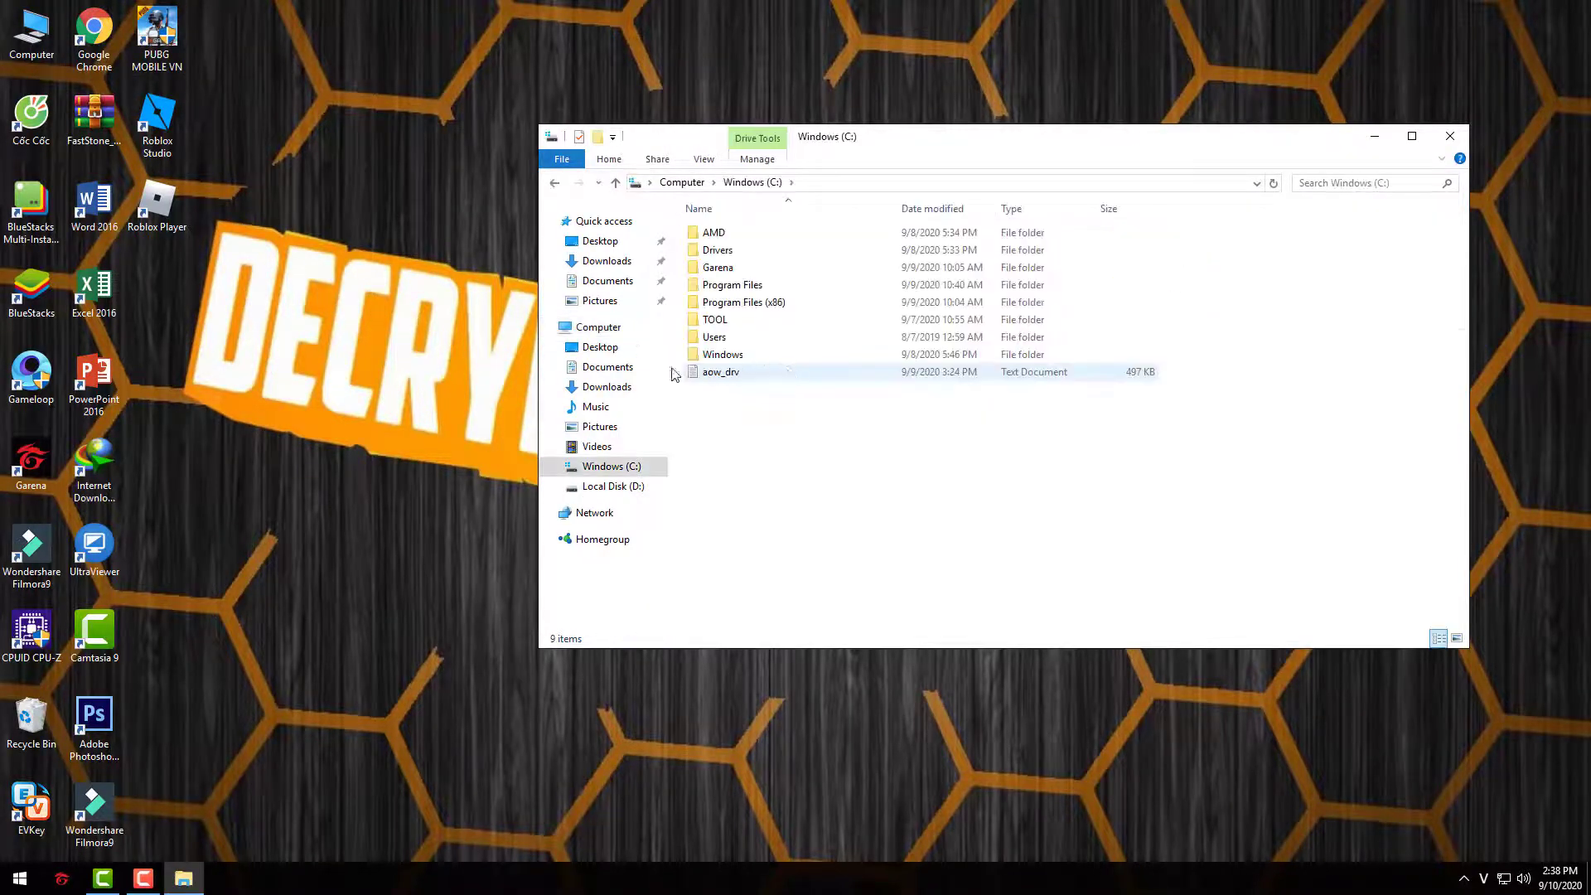
click(610, 263)
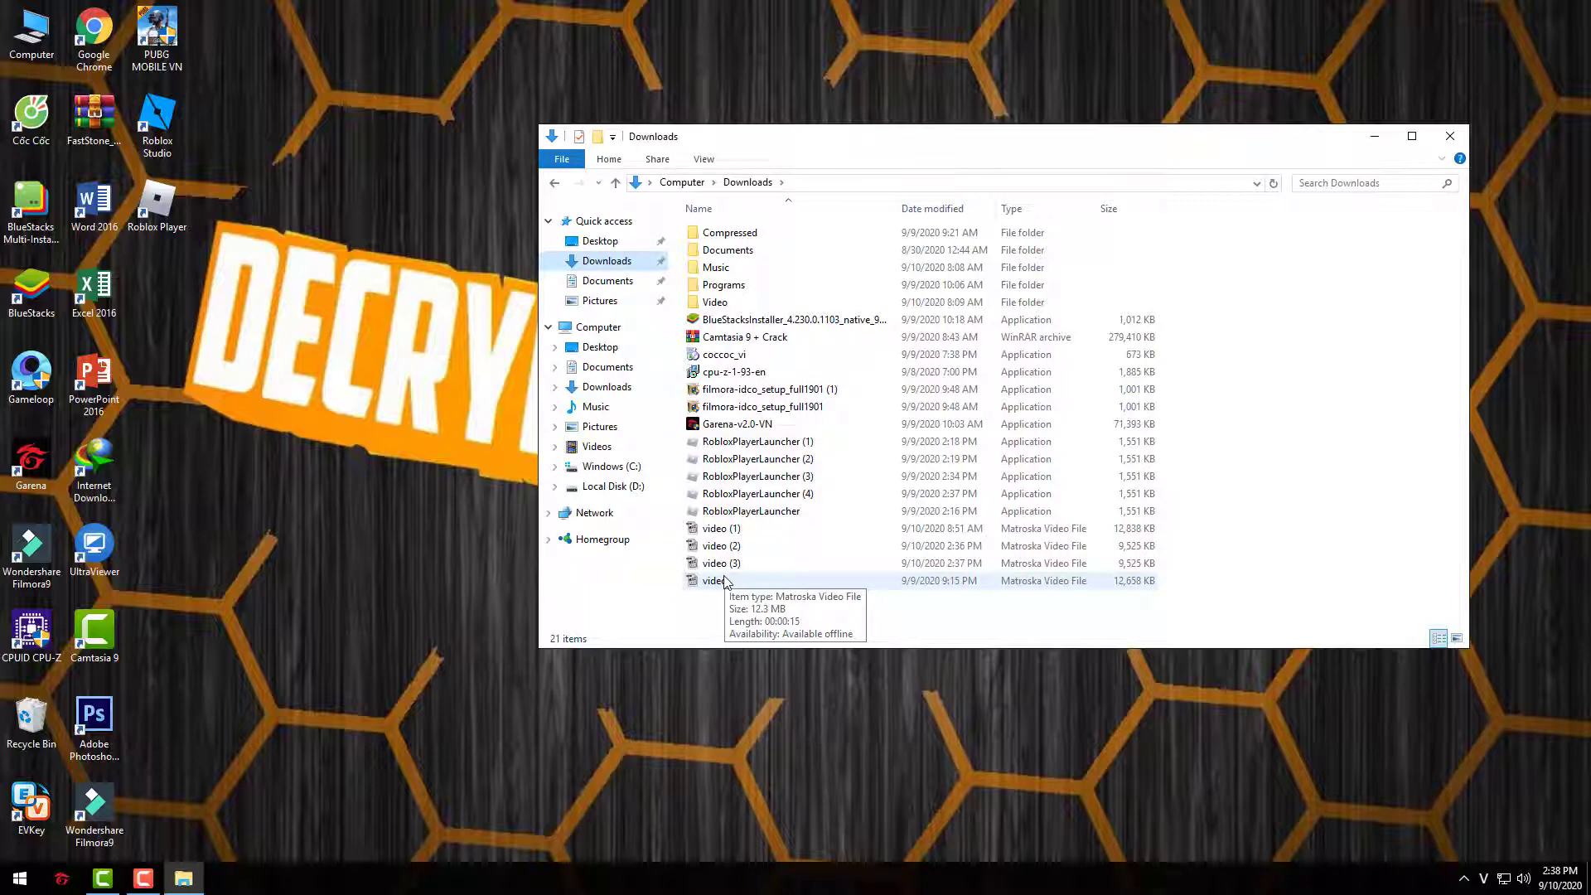
double_click(723, 580)
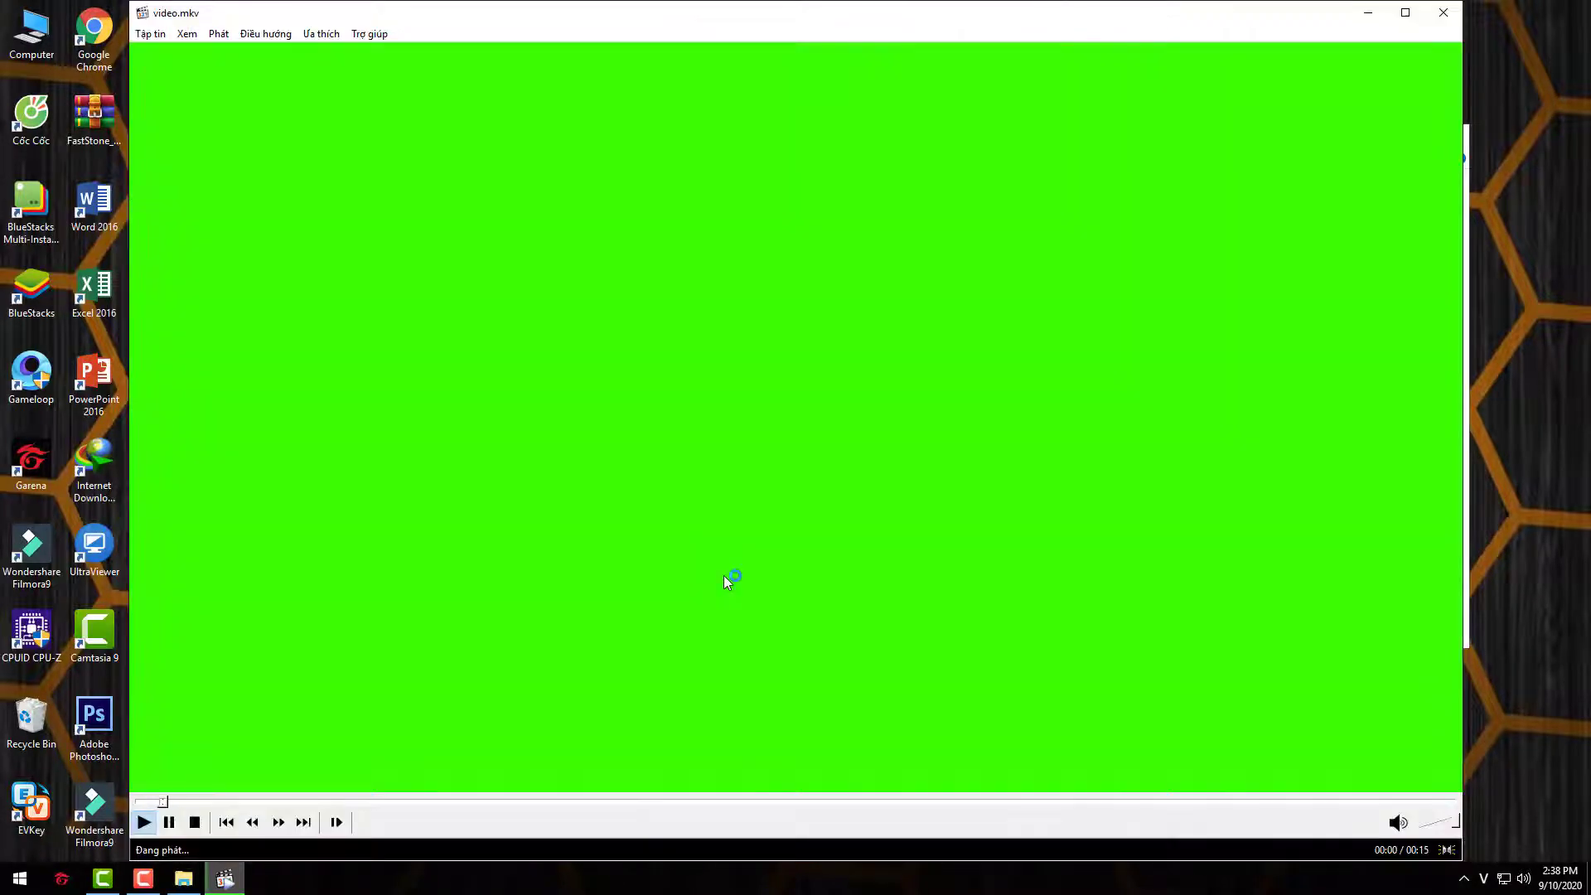
click(1443, 13)
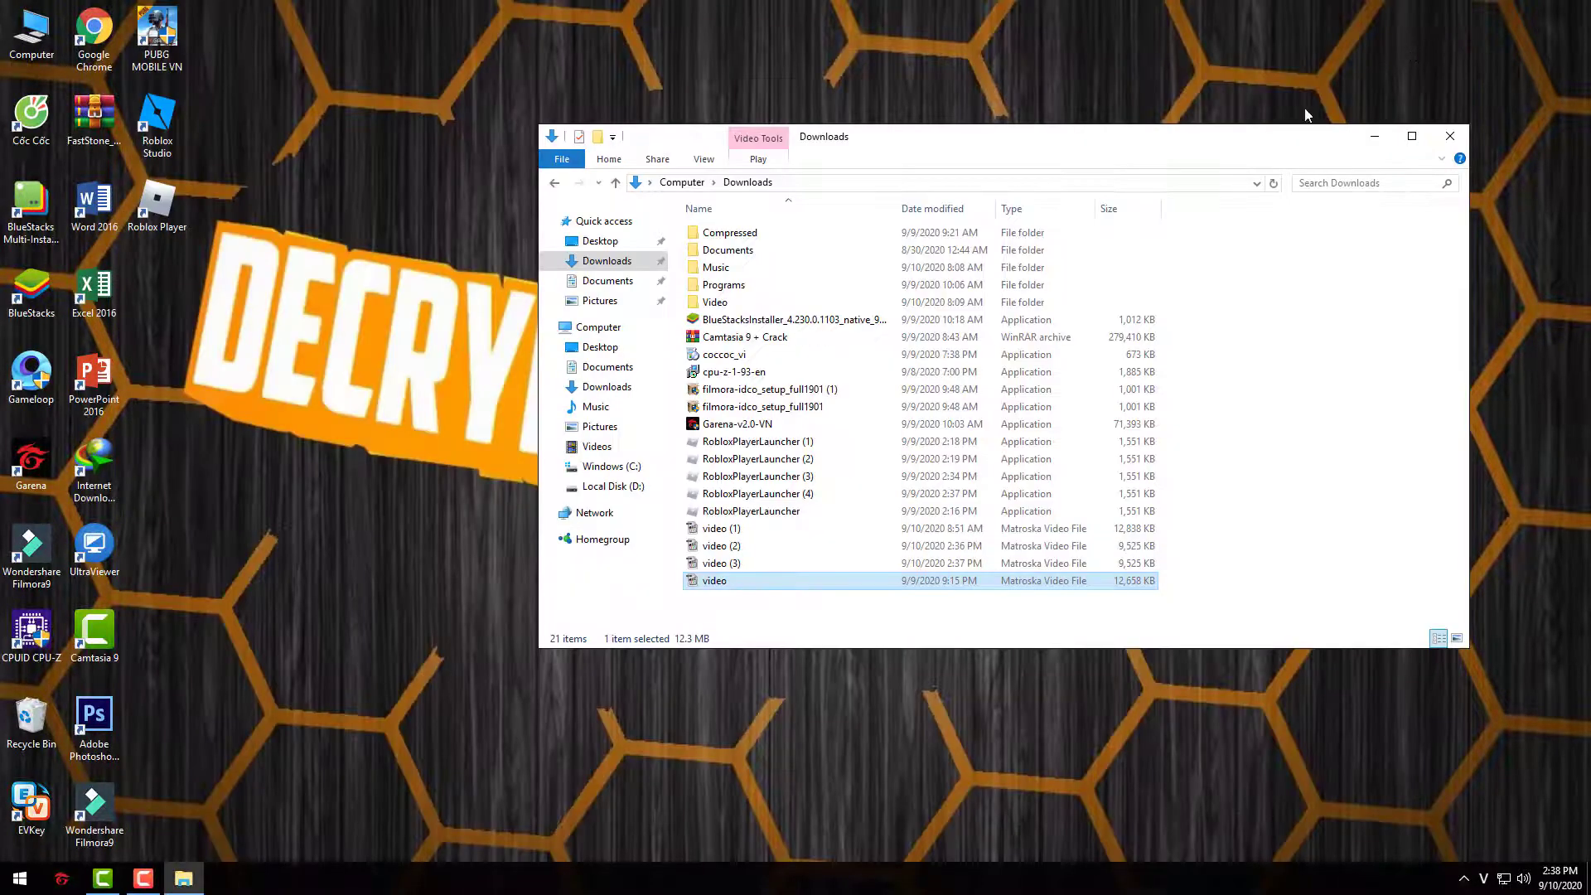
Play video (3).mkv, pause it on the panda and ANSWERS OFFICIAL title frame, and maximize the player.
double_click(741, 562)
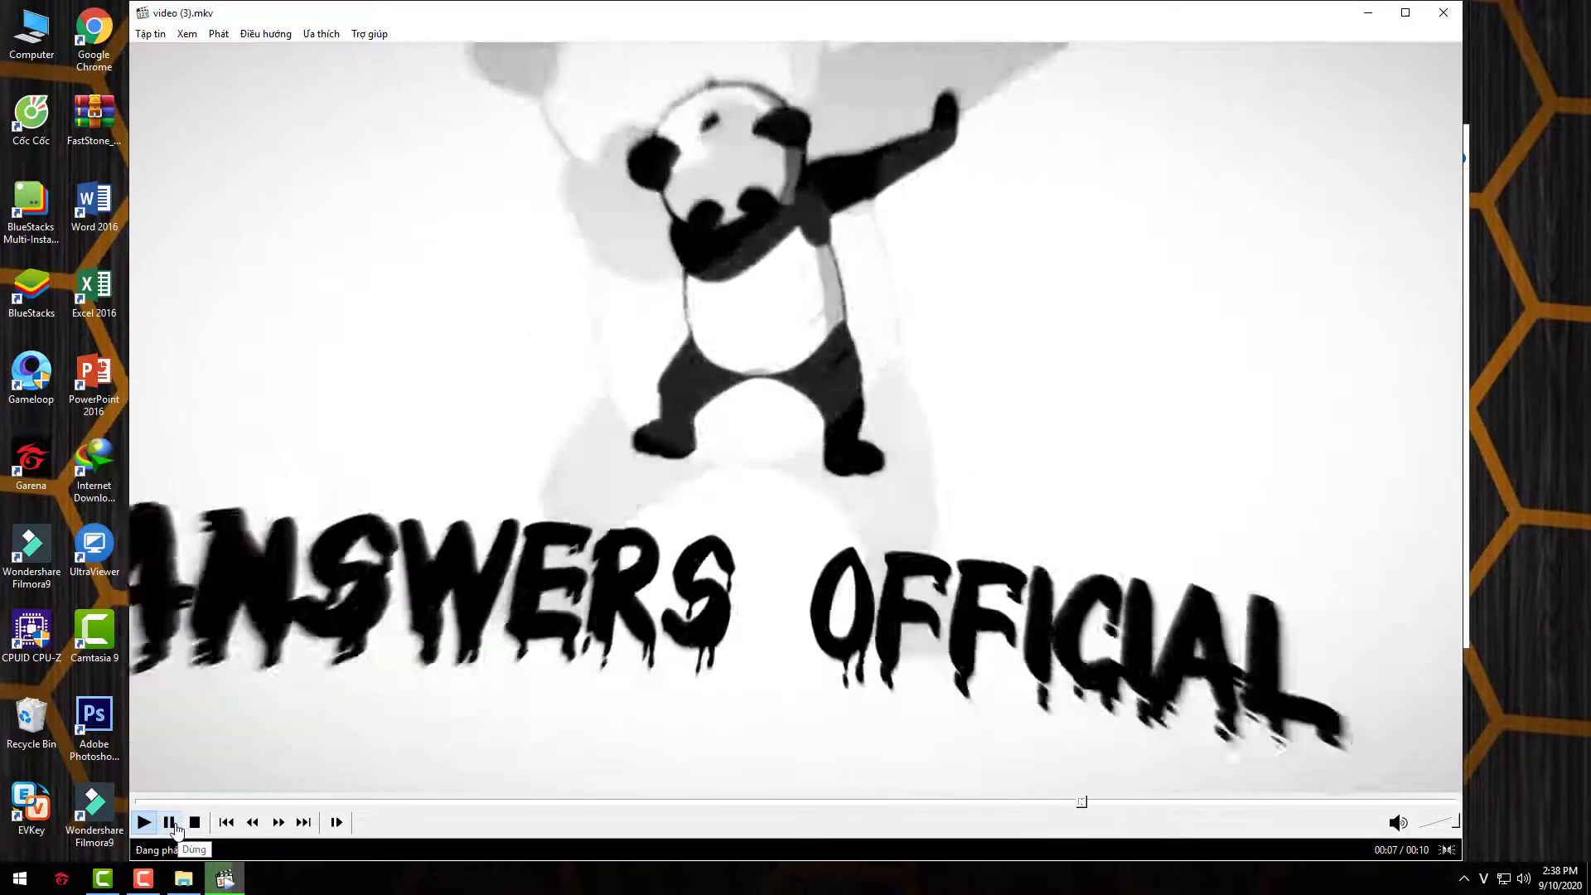
click(174, 823)
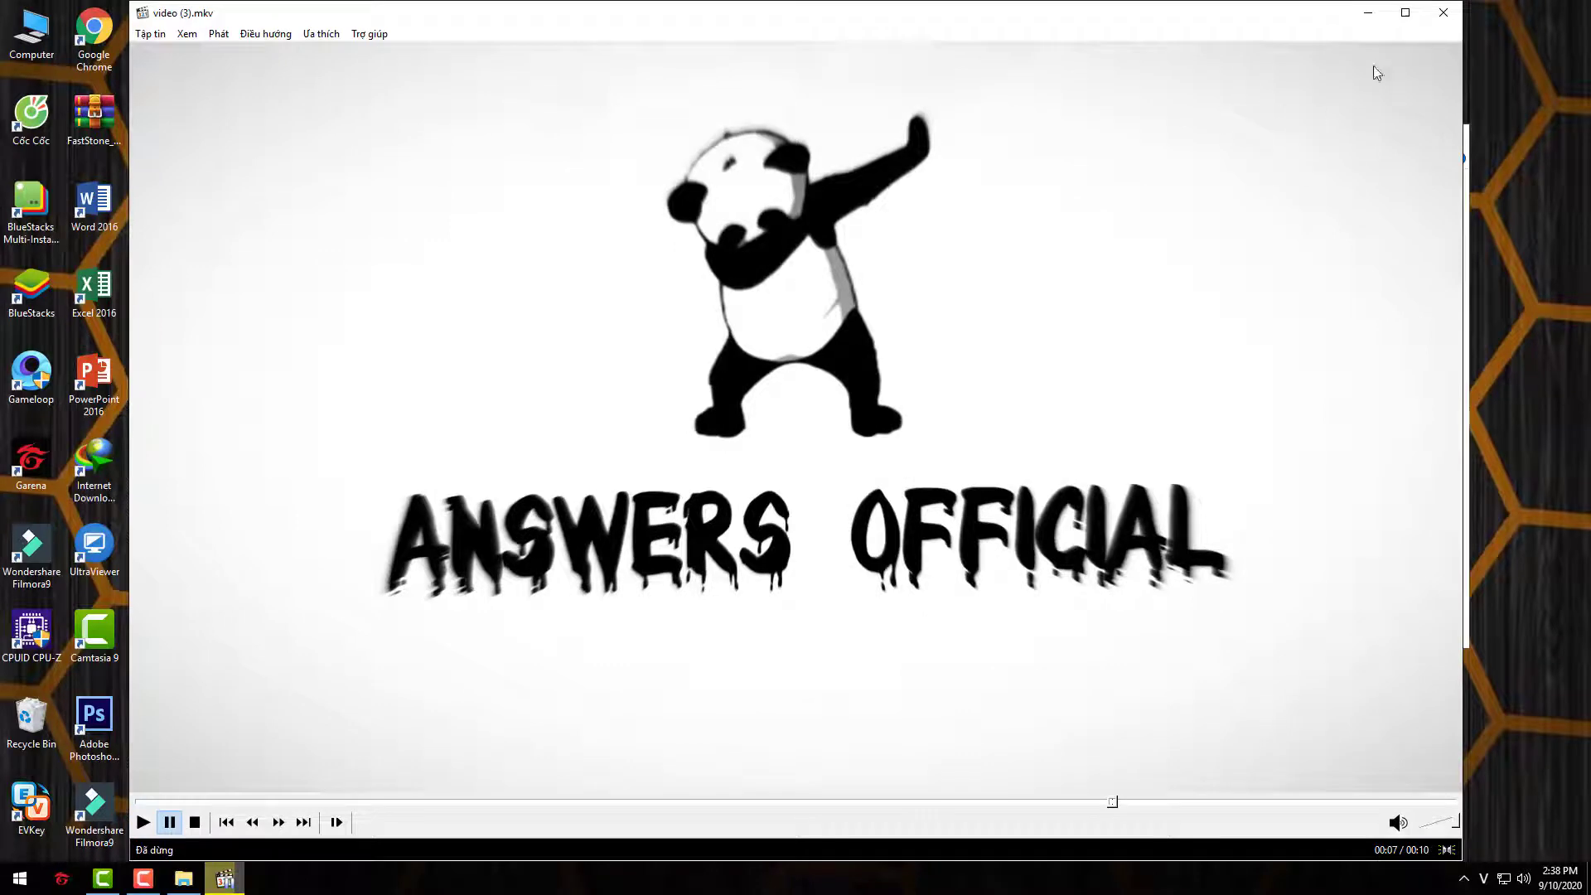
click(1405, 12)
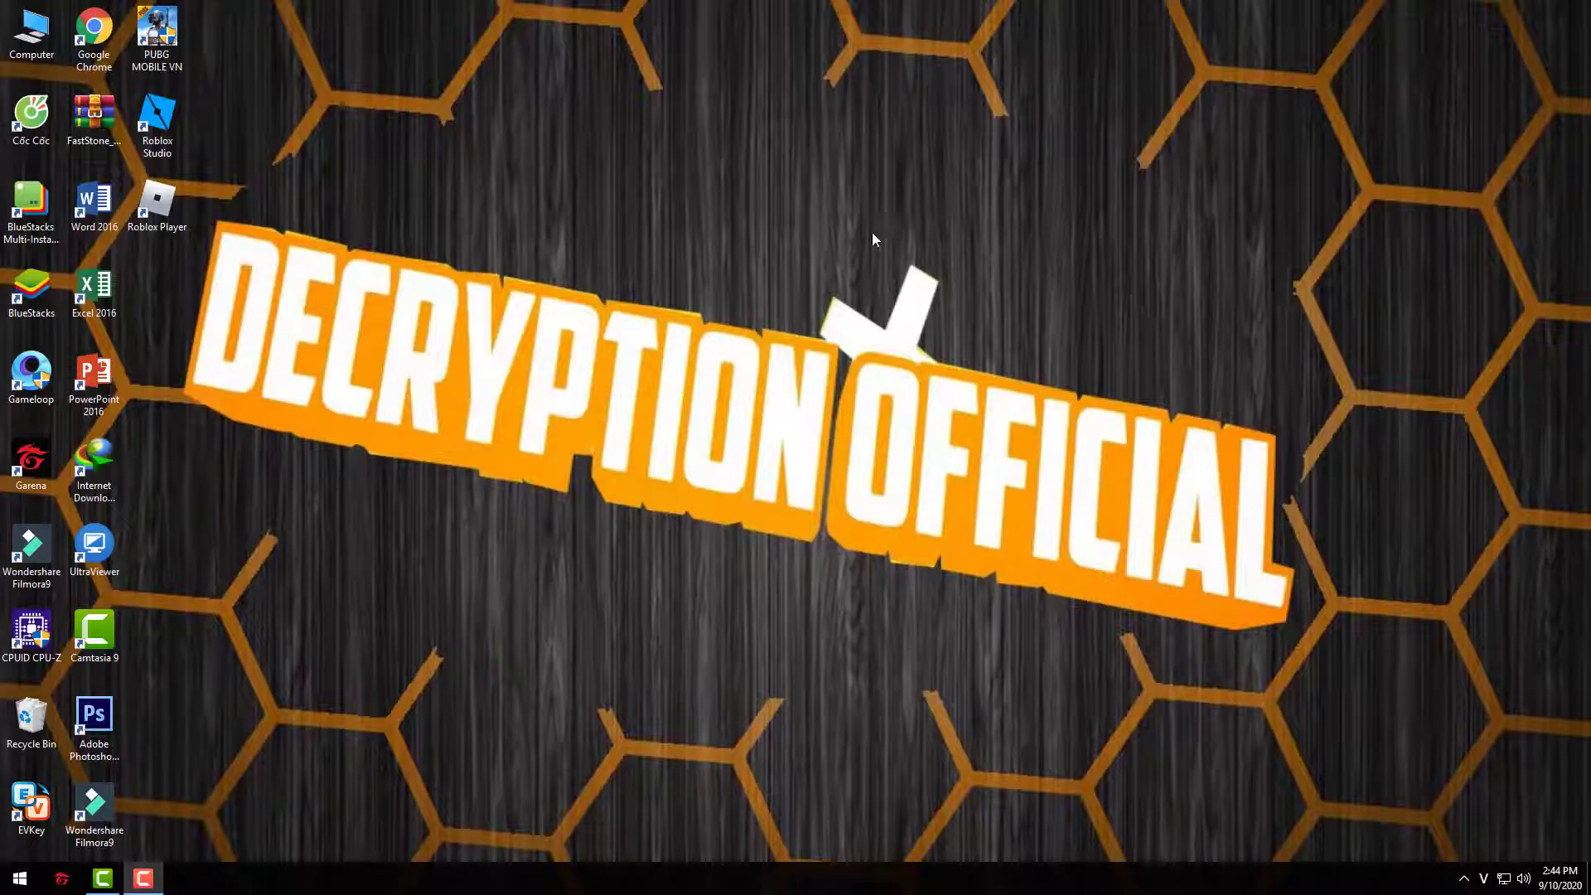
Switch to Photoshop and create a new 1920 × 1080 pixel RGB document at 72 pixels/inch with a white background.
double_click(103, 729)
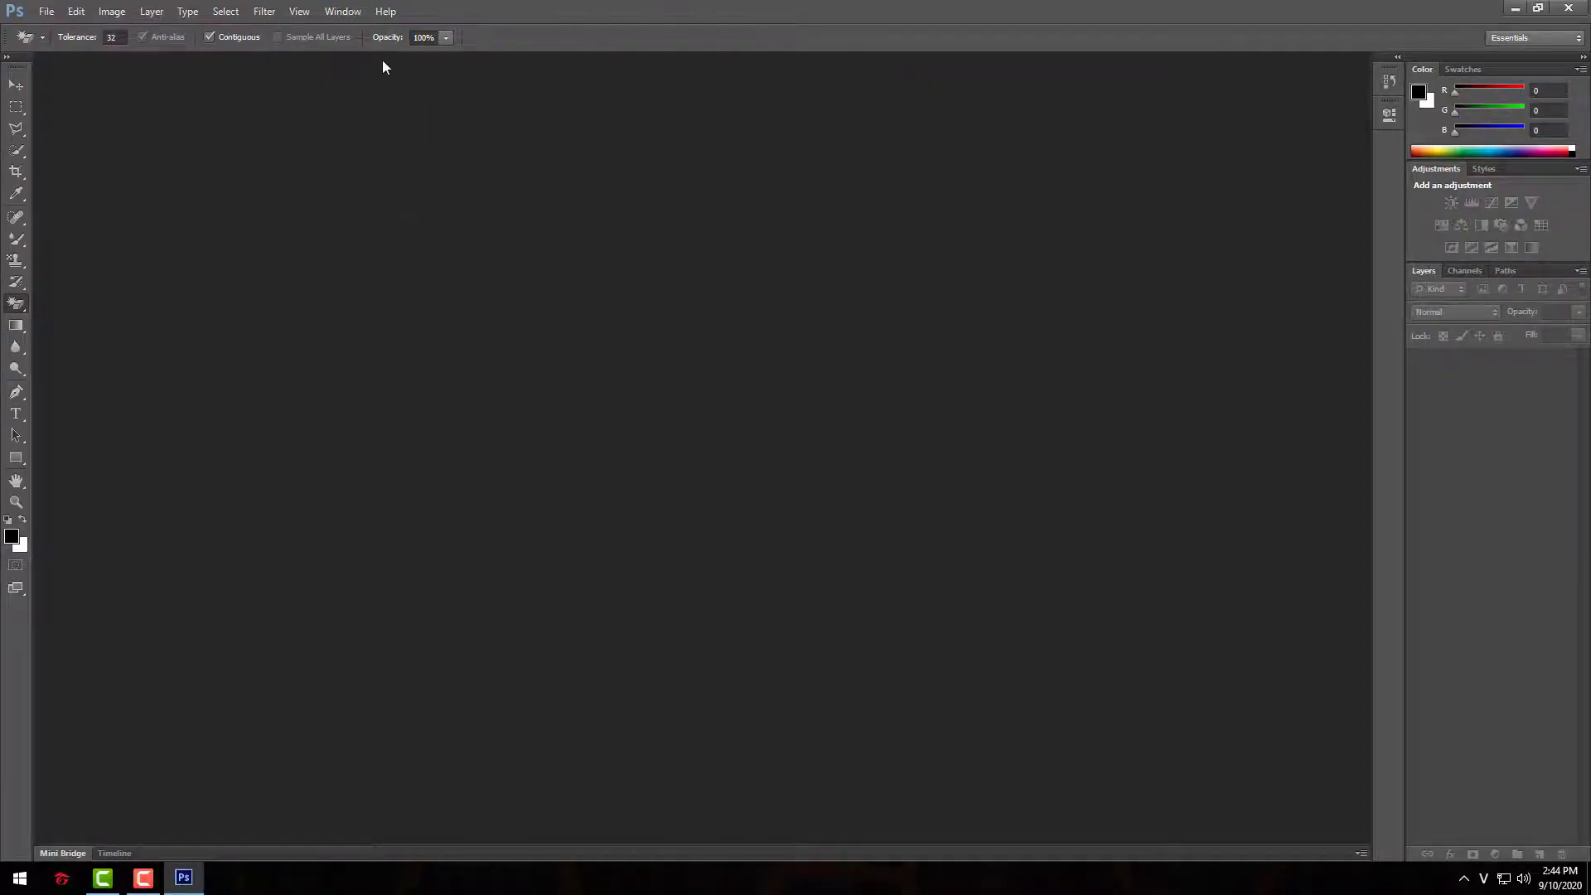
click(45, 12)
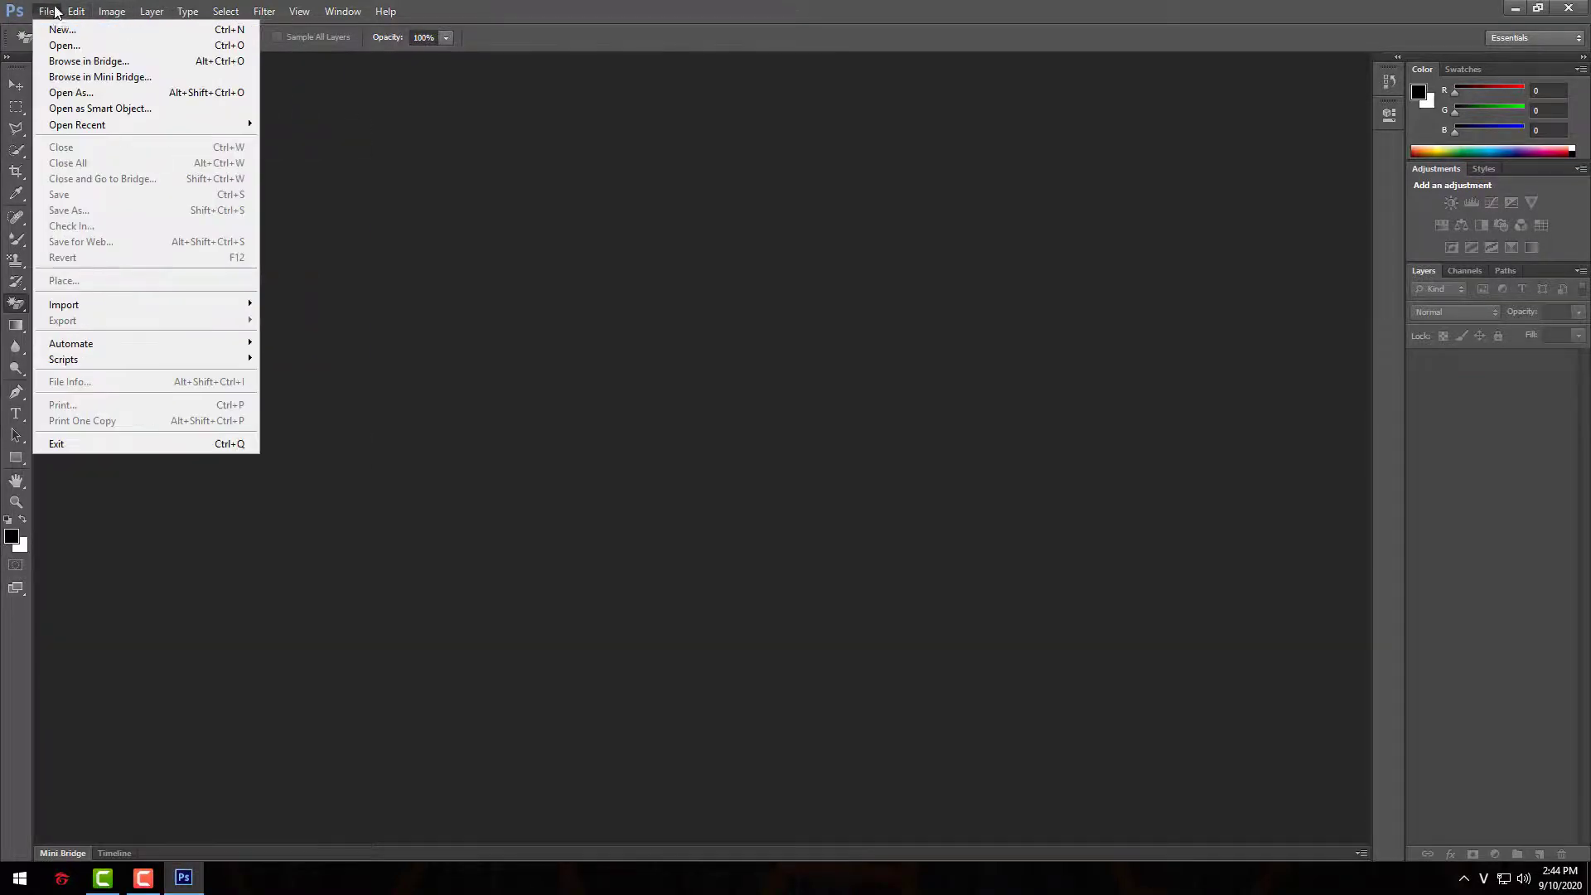
click(73, 29)
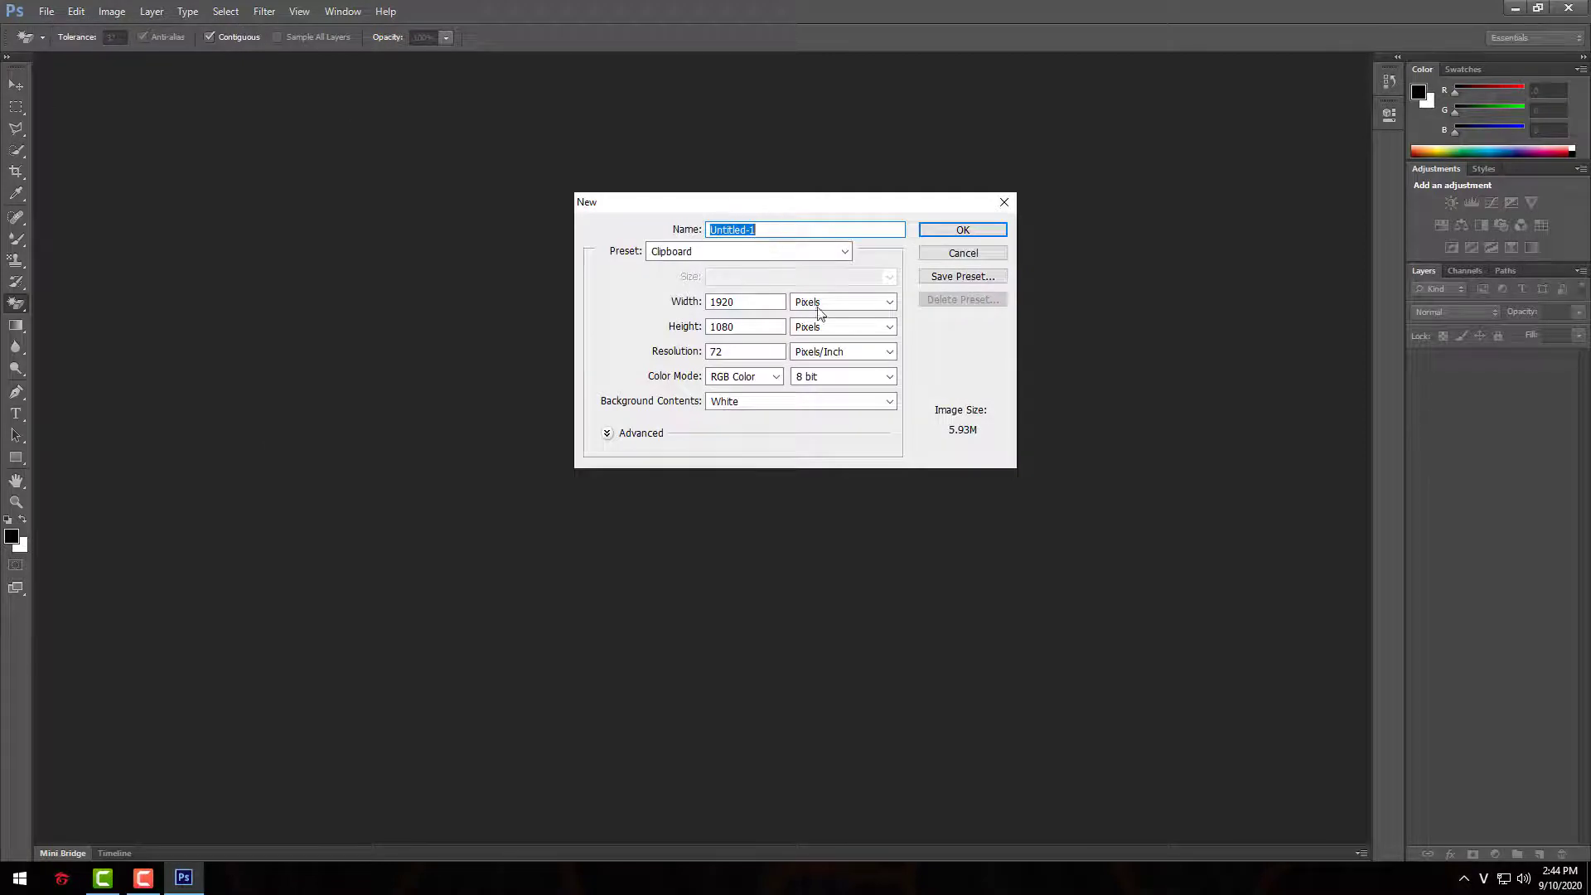
click(960, 232)
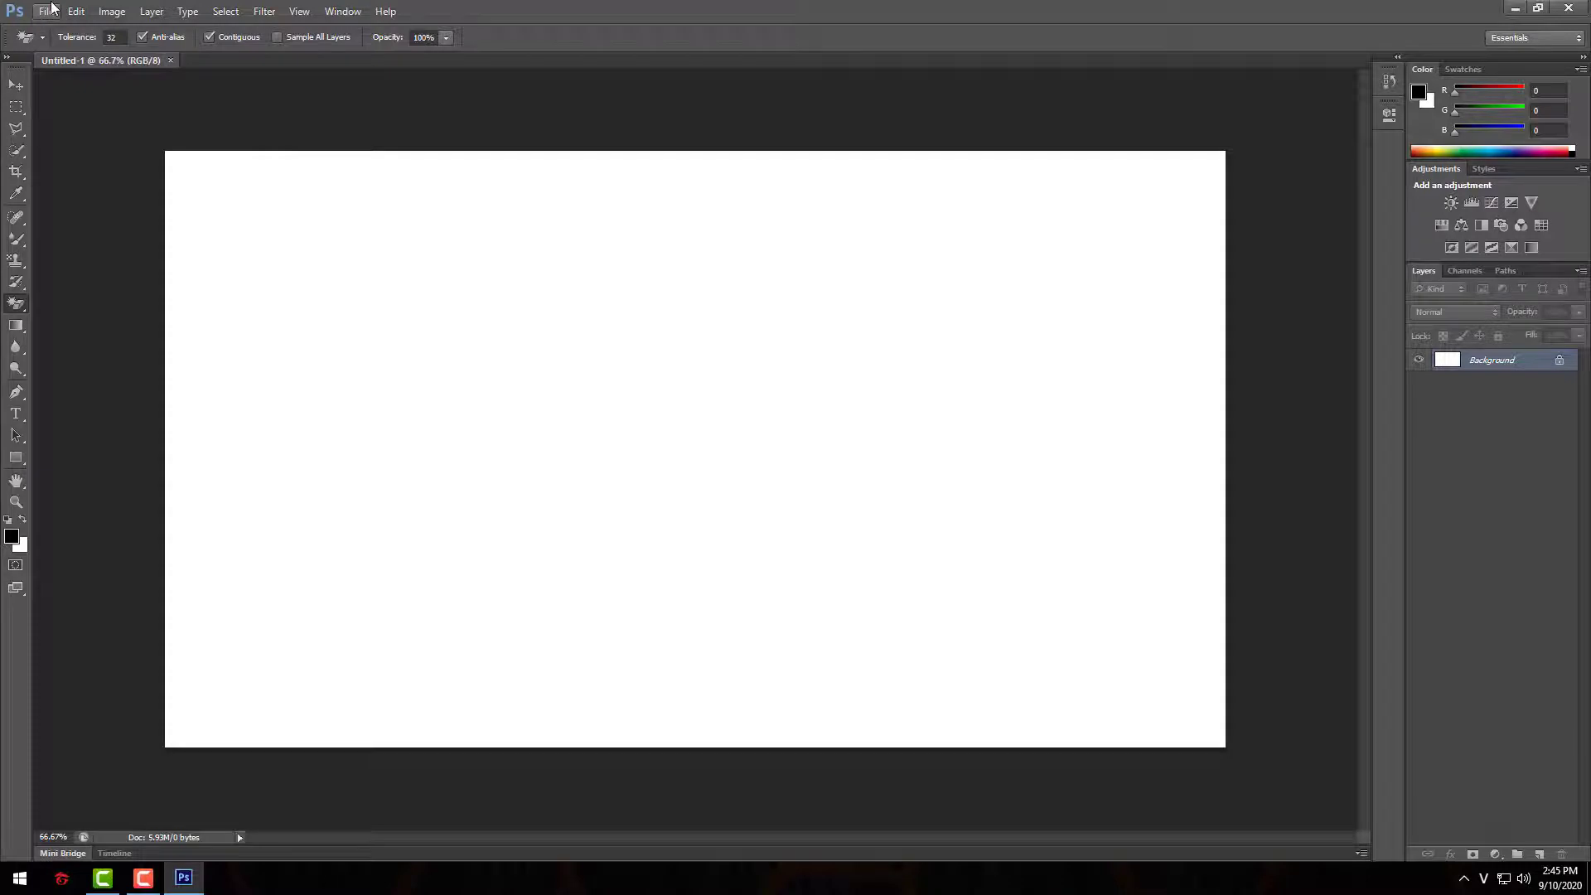
Place the dark wood wallpaper image "Hình nền máy tính với tông đen tinh tế 01 Blog Designer" from Local Disk (D:).
click(52, 7)
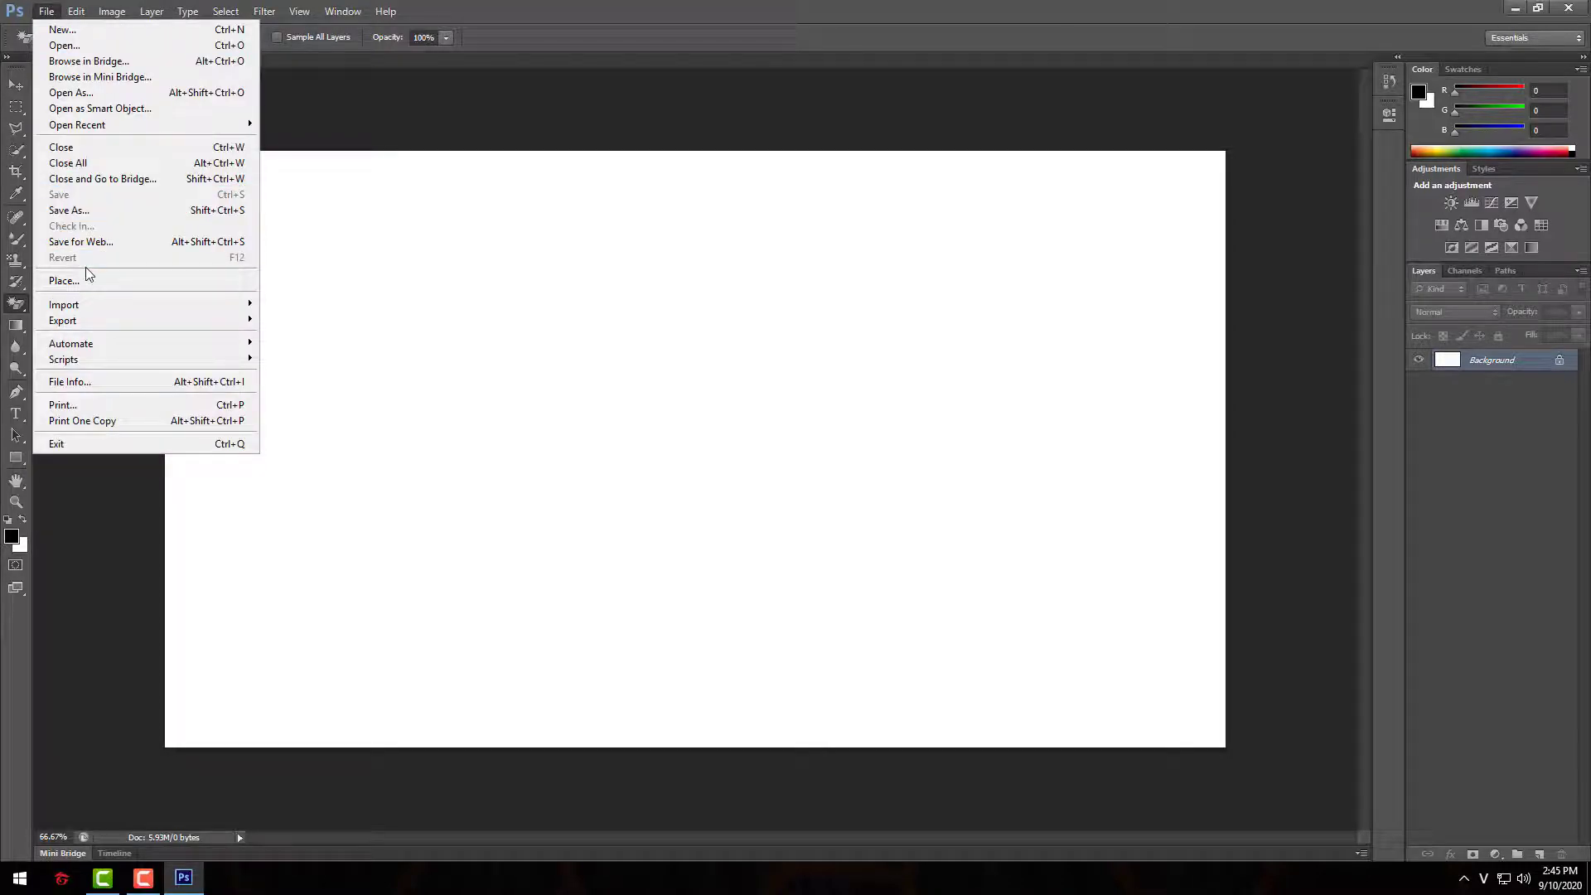
mouse_move(87, 305)
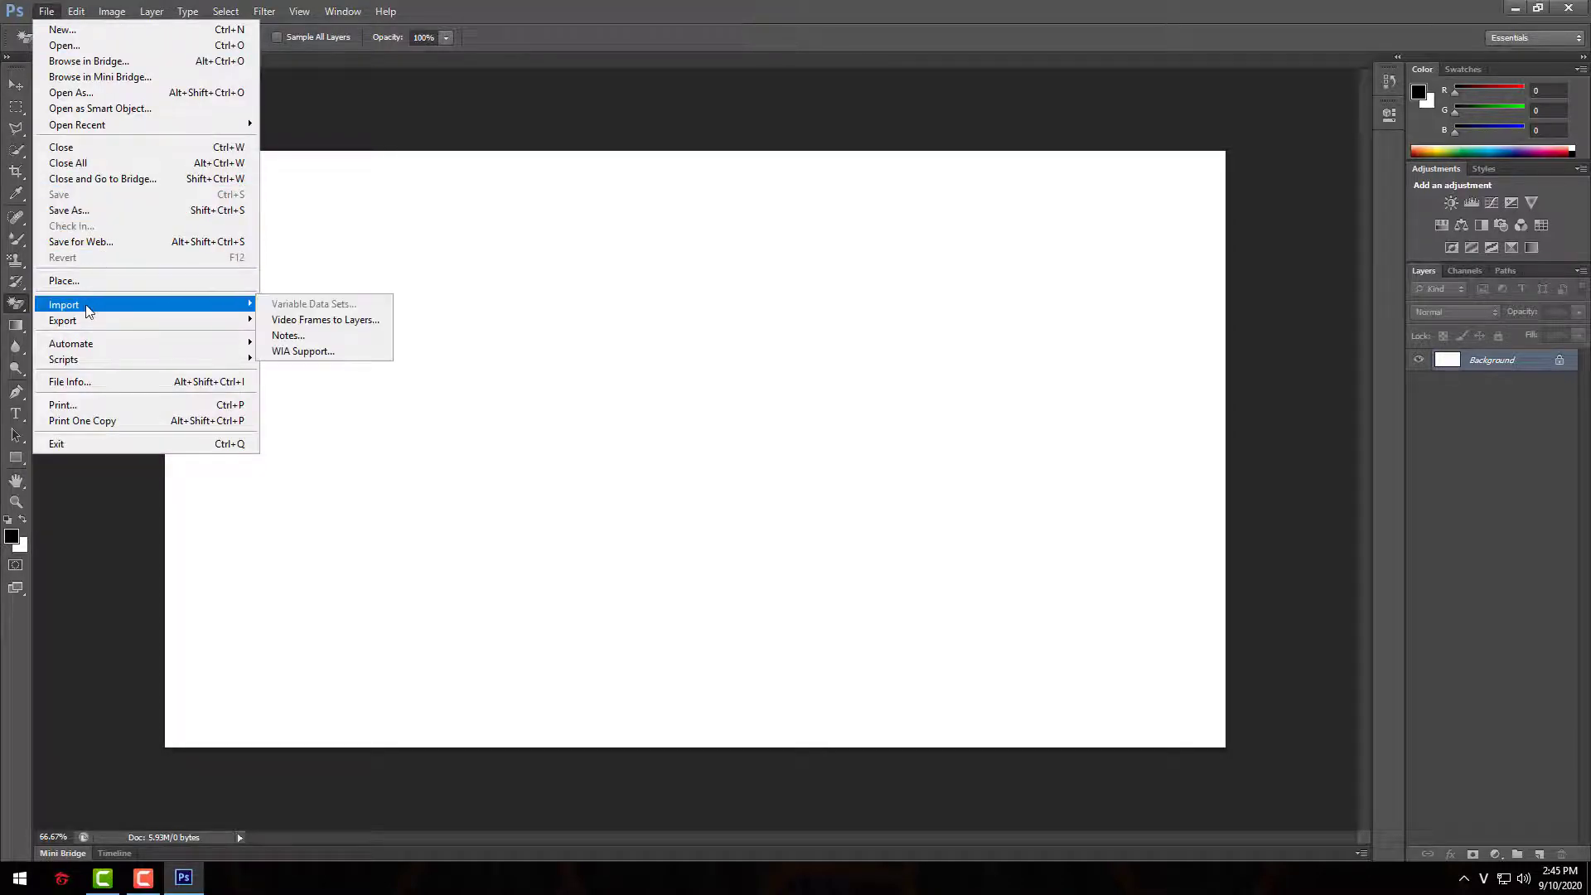
click(87, 285)
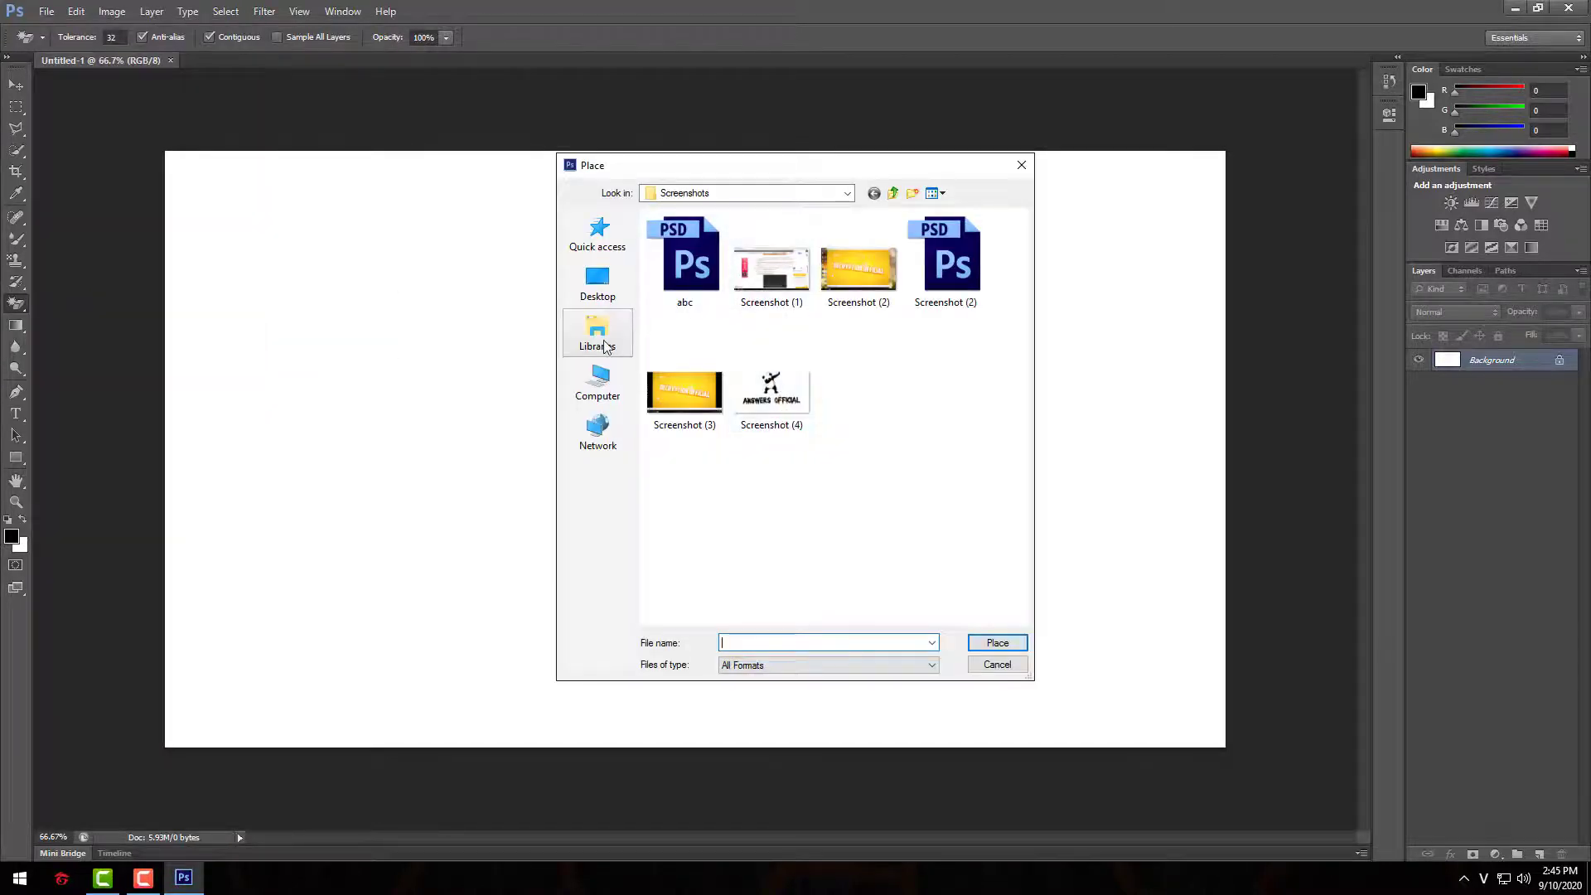
click(597, 382)
click(912, 410)
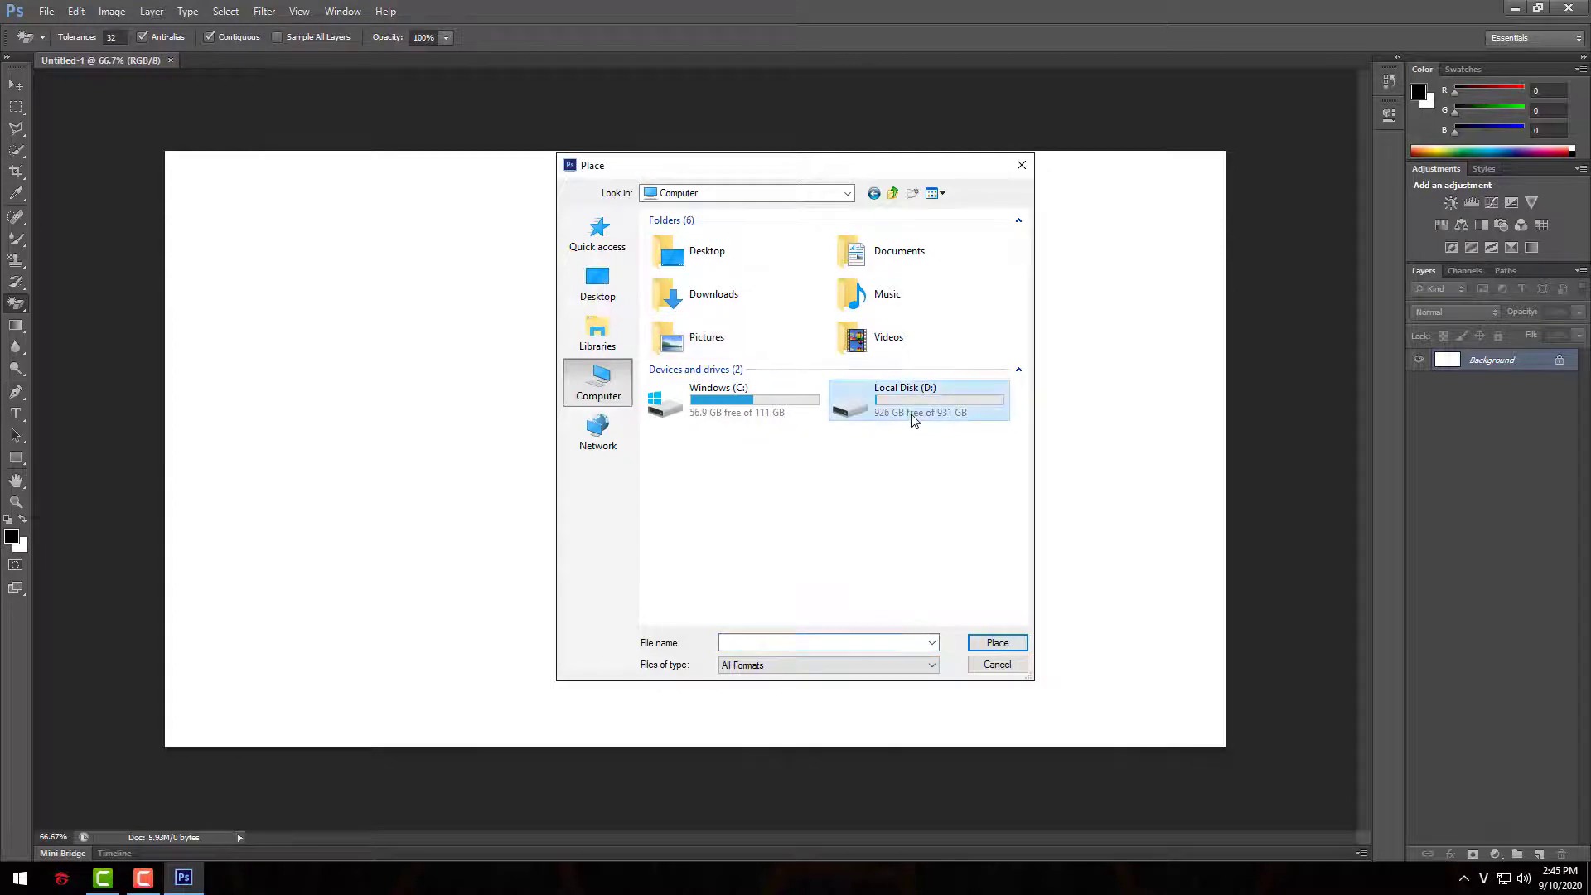
double_click(837, 403)
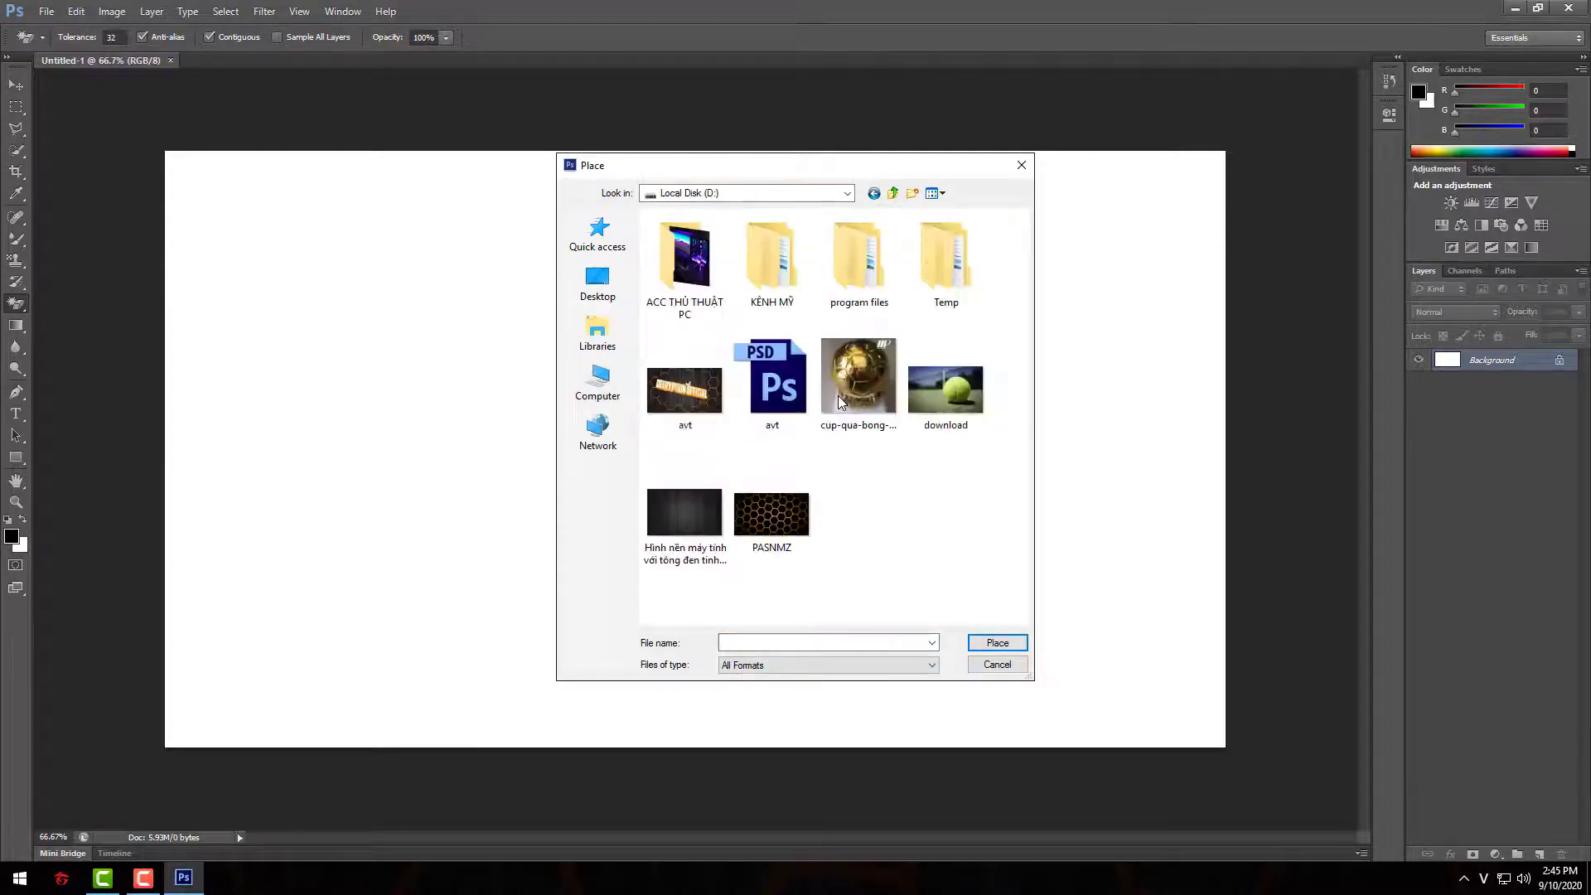
click(673, 520)
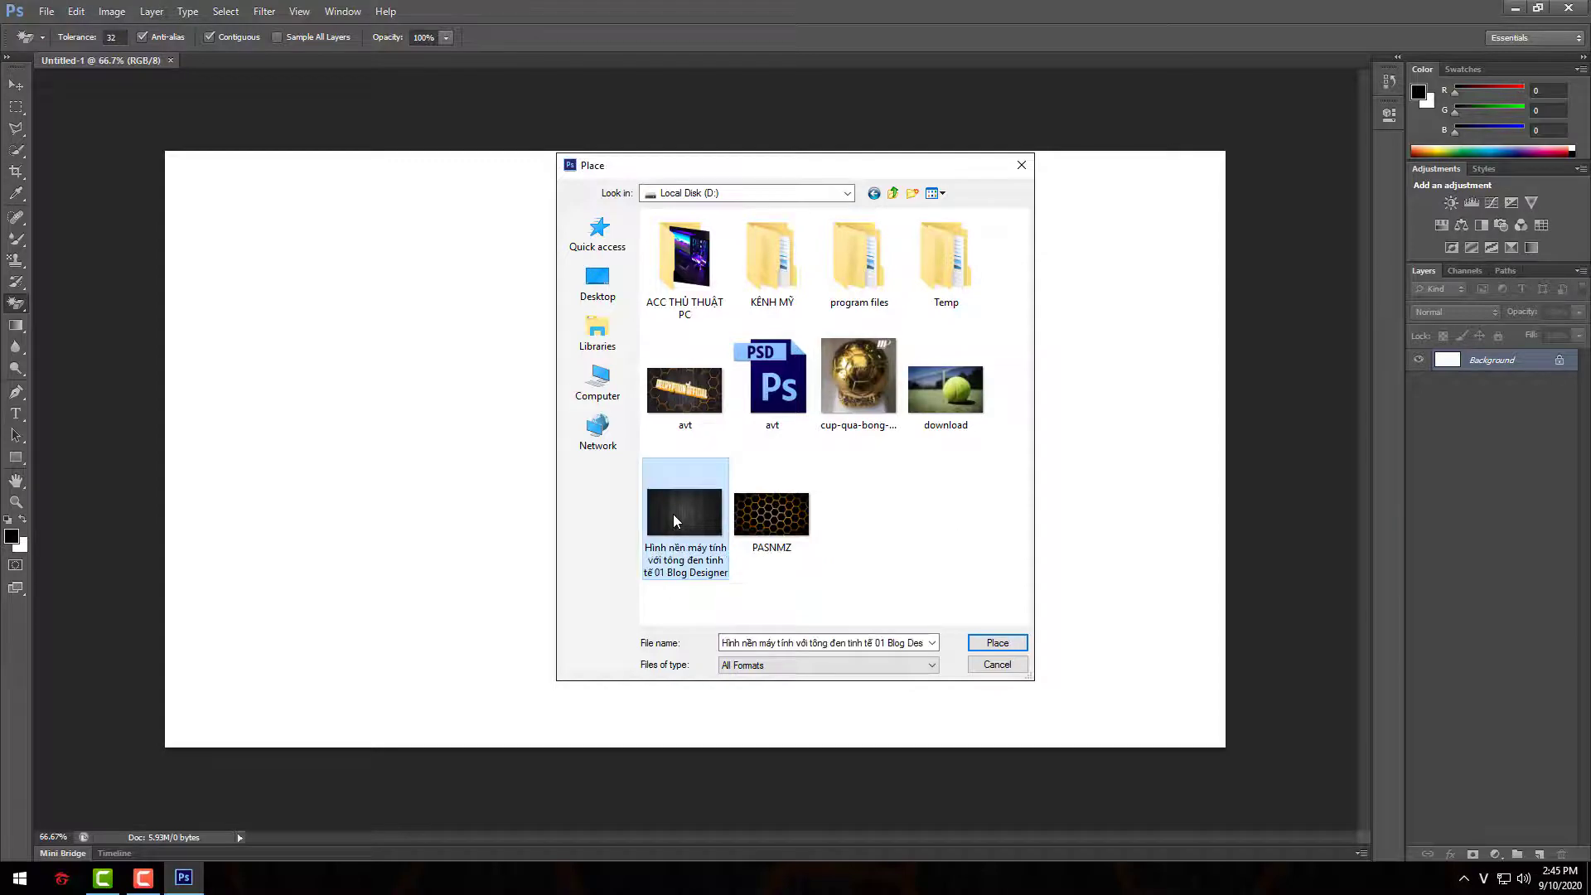
click(1022, 650)
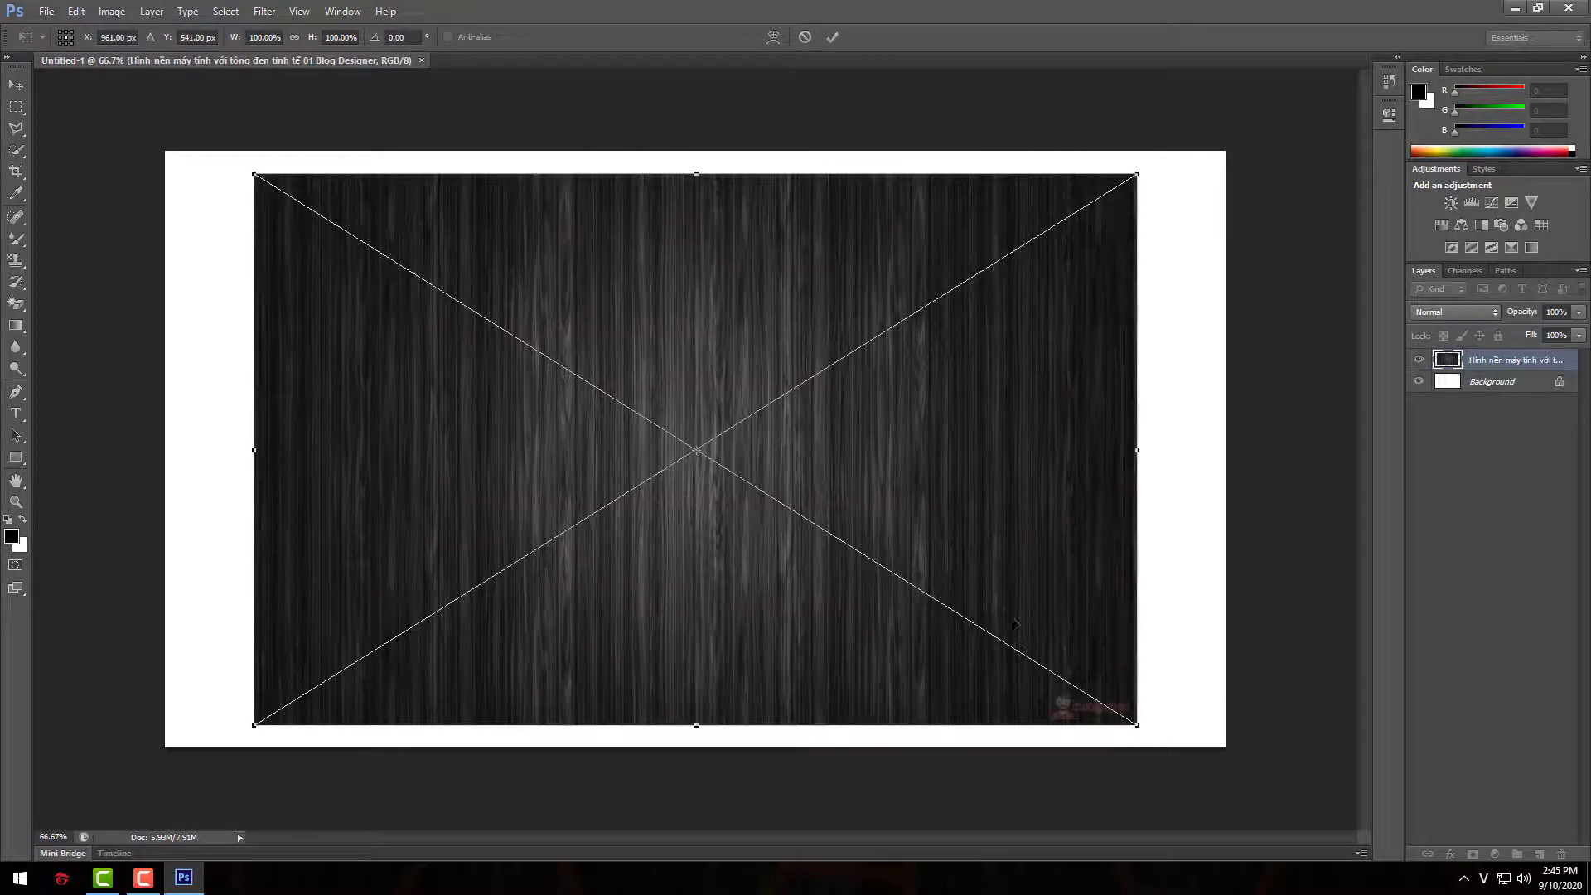
Enlarge the placed wood image to about 130% width and 118% height to cover the canvas, and lock its layer.
drag(1139, 729, 1289, 795)
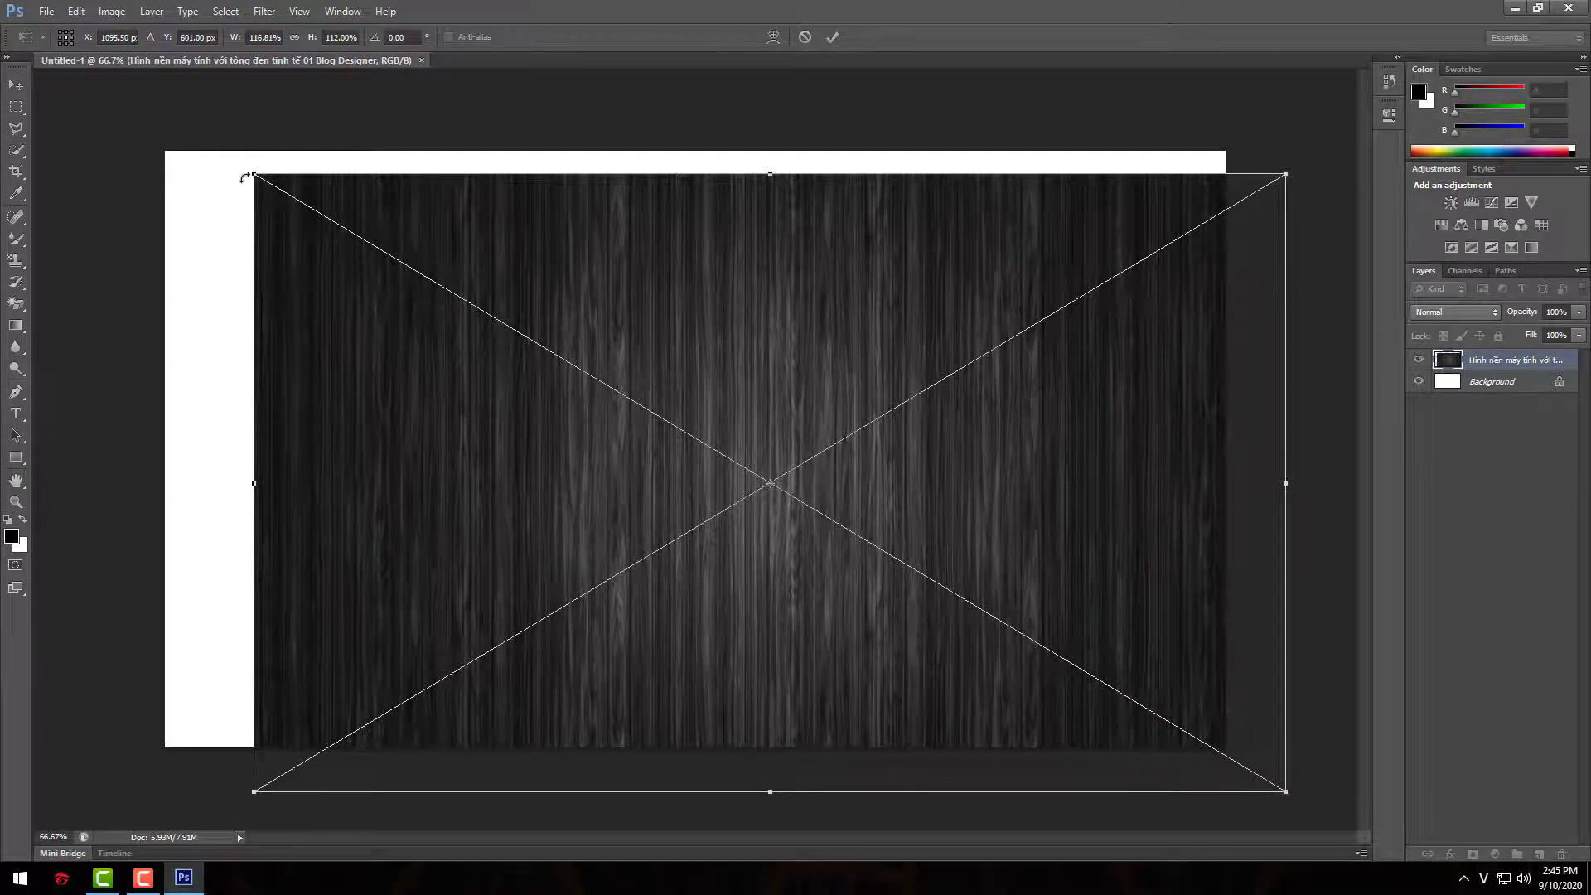
drag(253, 173, 139, 143)
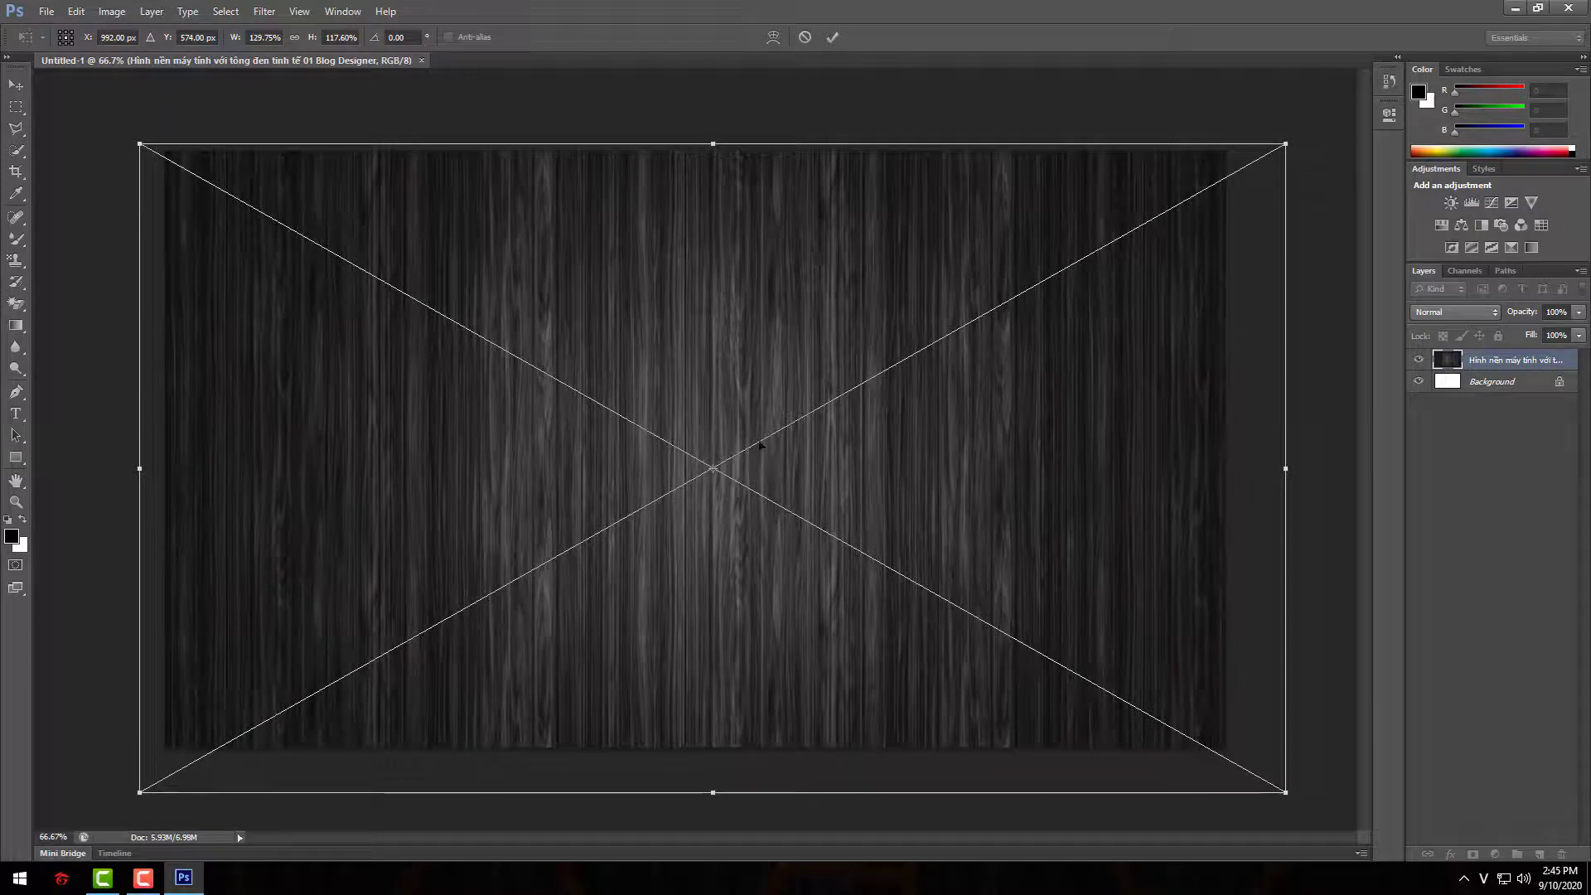
click(15, 86)
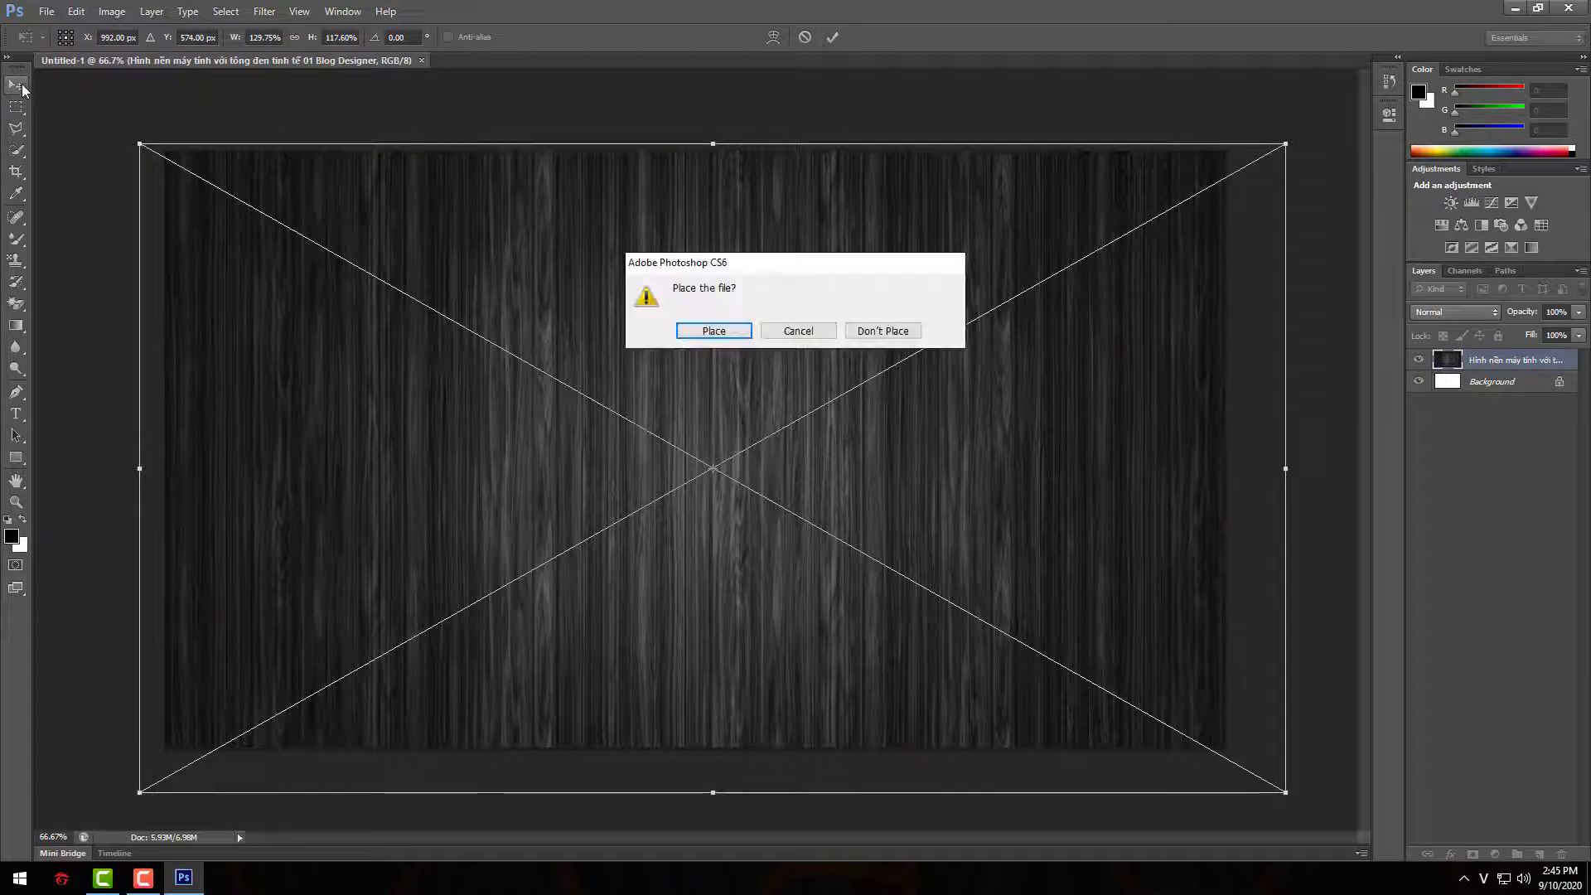
click(737, 331)
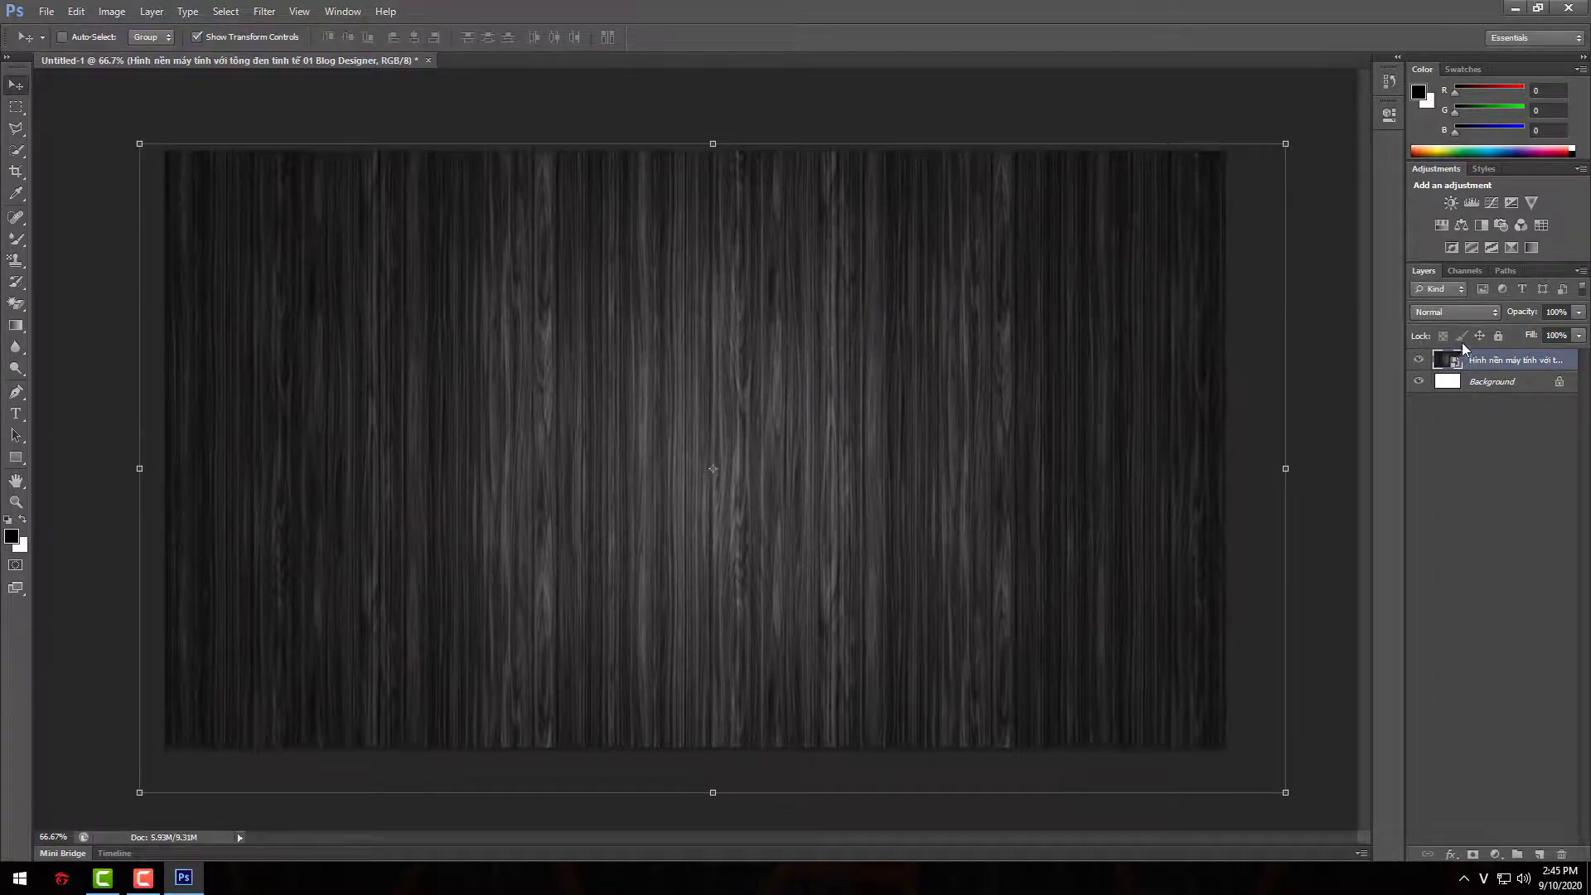
click(1501, 336)
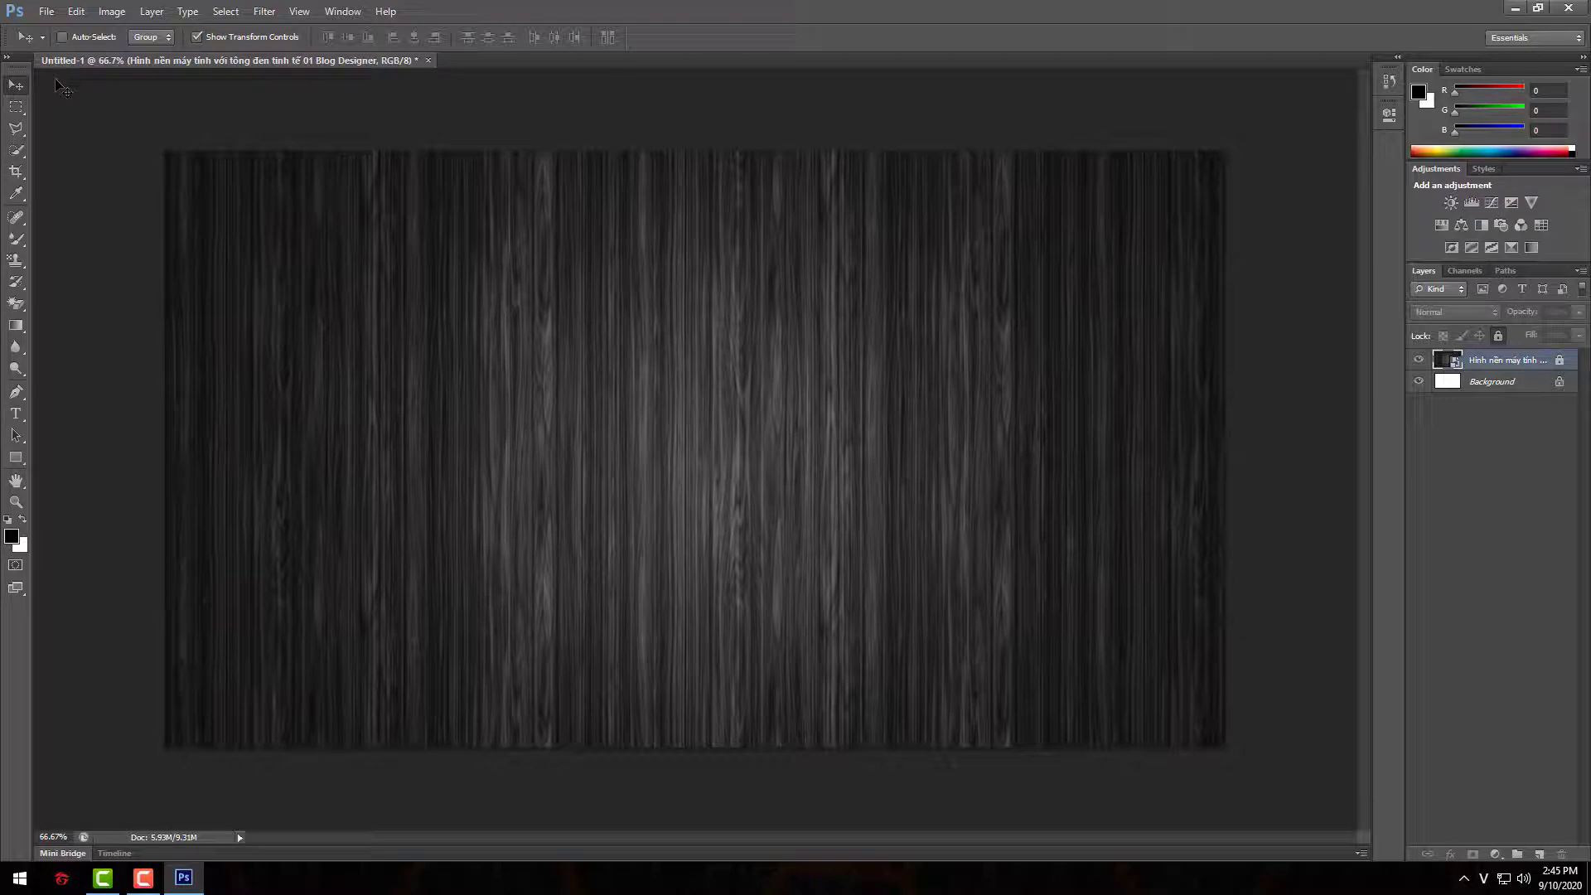
Place the panda image Screenshot (4) from the Screenshots folder in Pictures into the document.
click(46, 12)
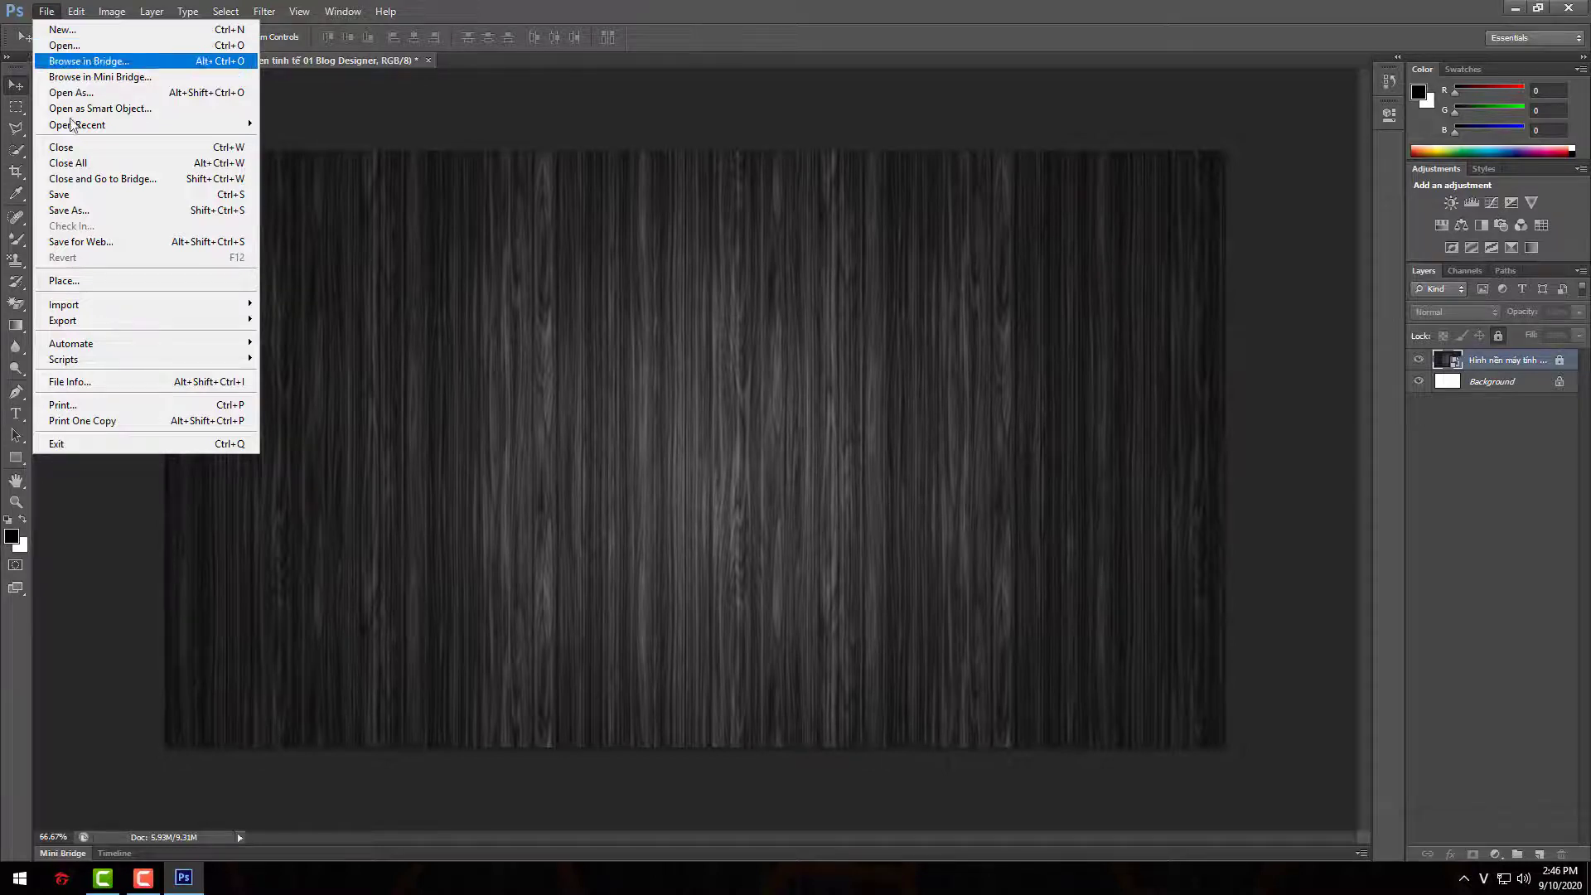
click(104, 281)
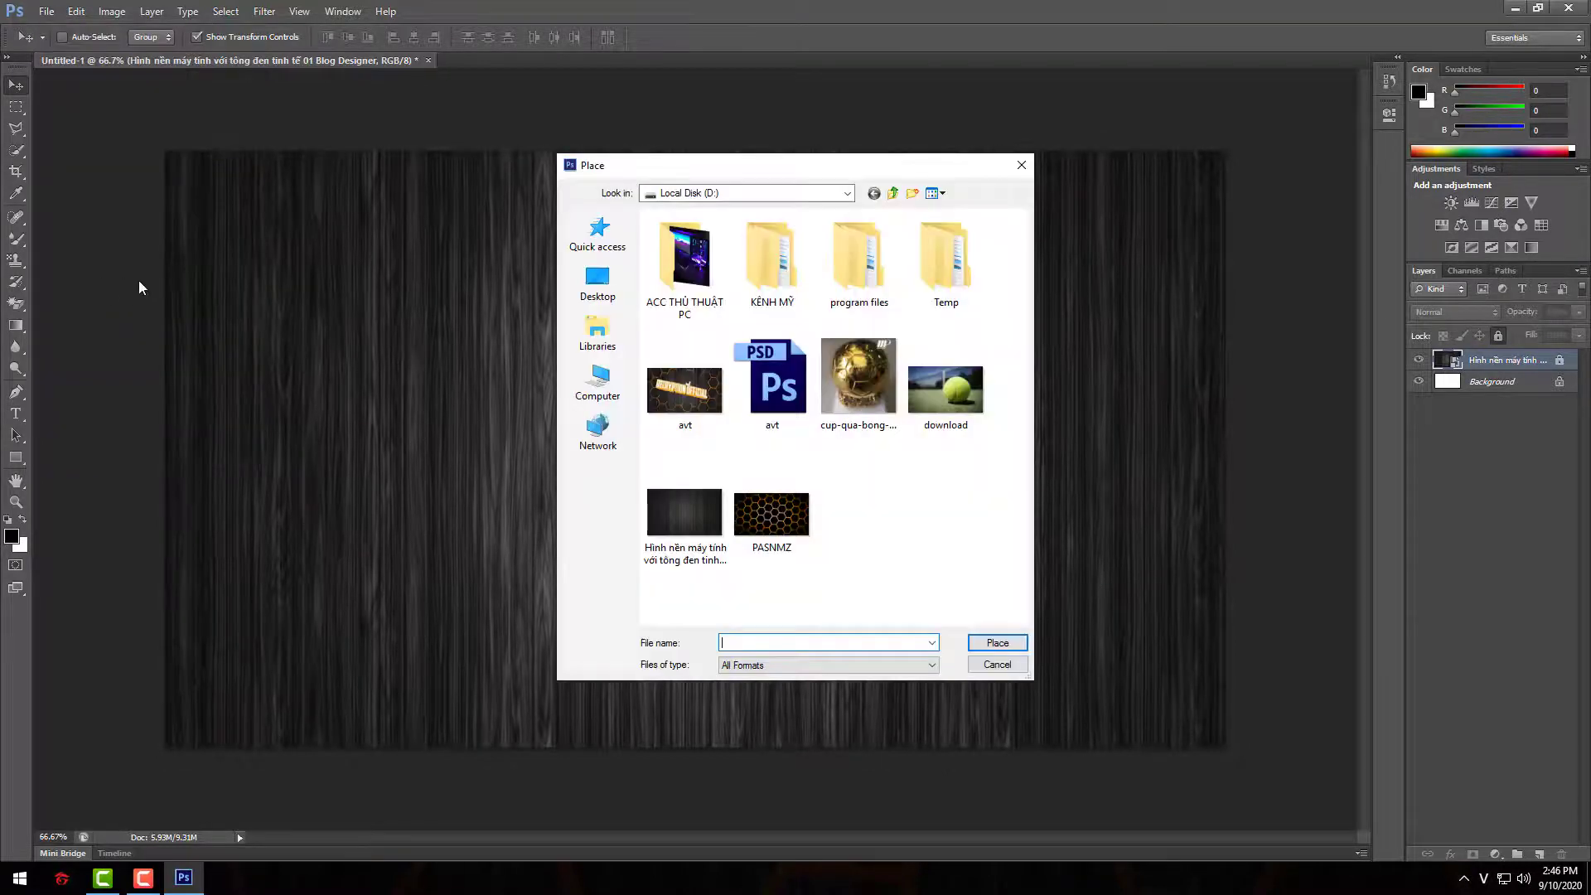
click(599, 370)
double_click(712, 338)
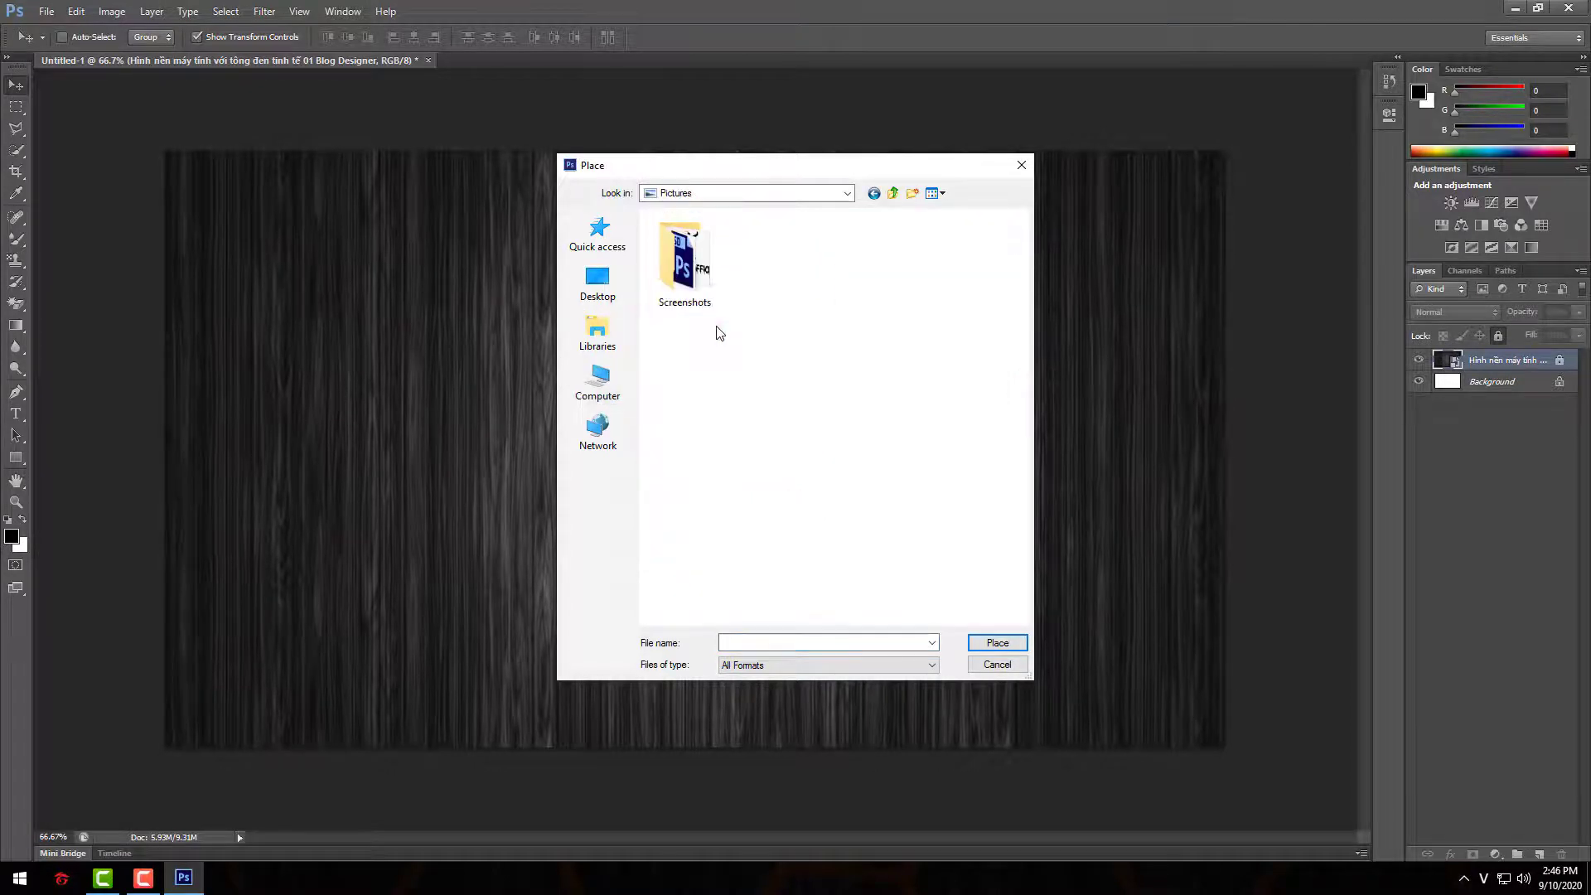
double_click(697, 296)
click(762, 398)
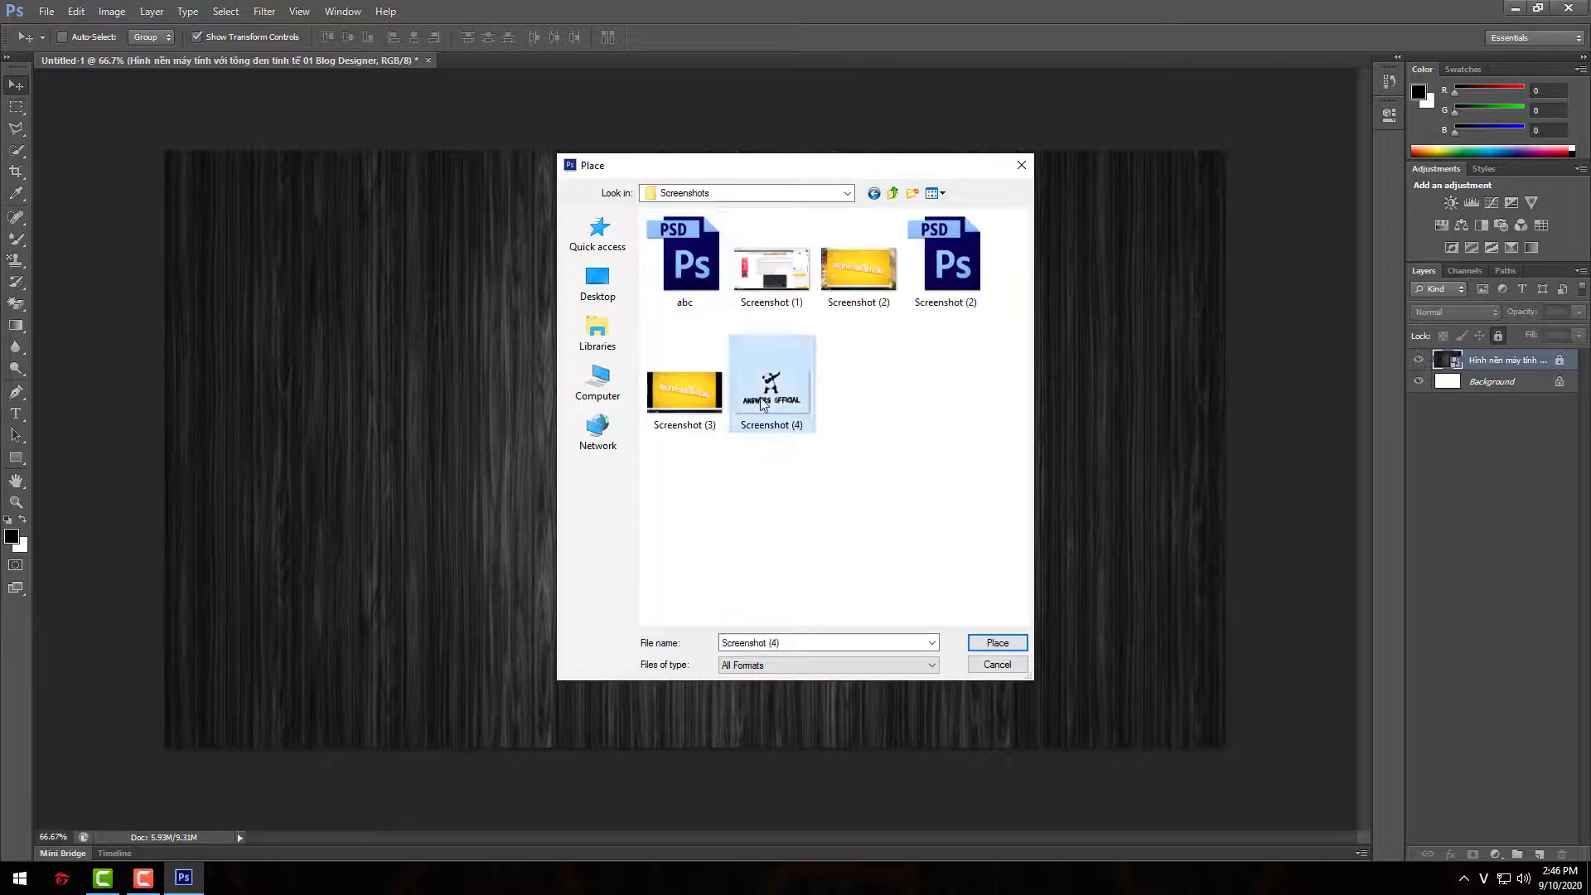
click(997, 643)
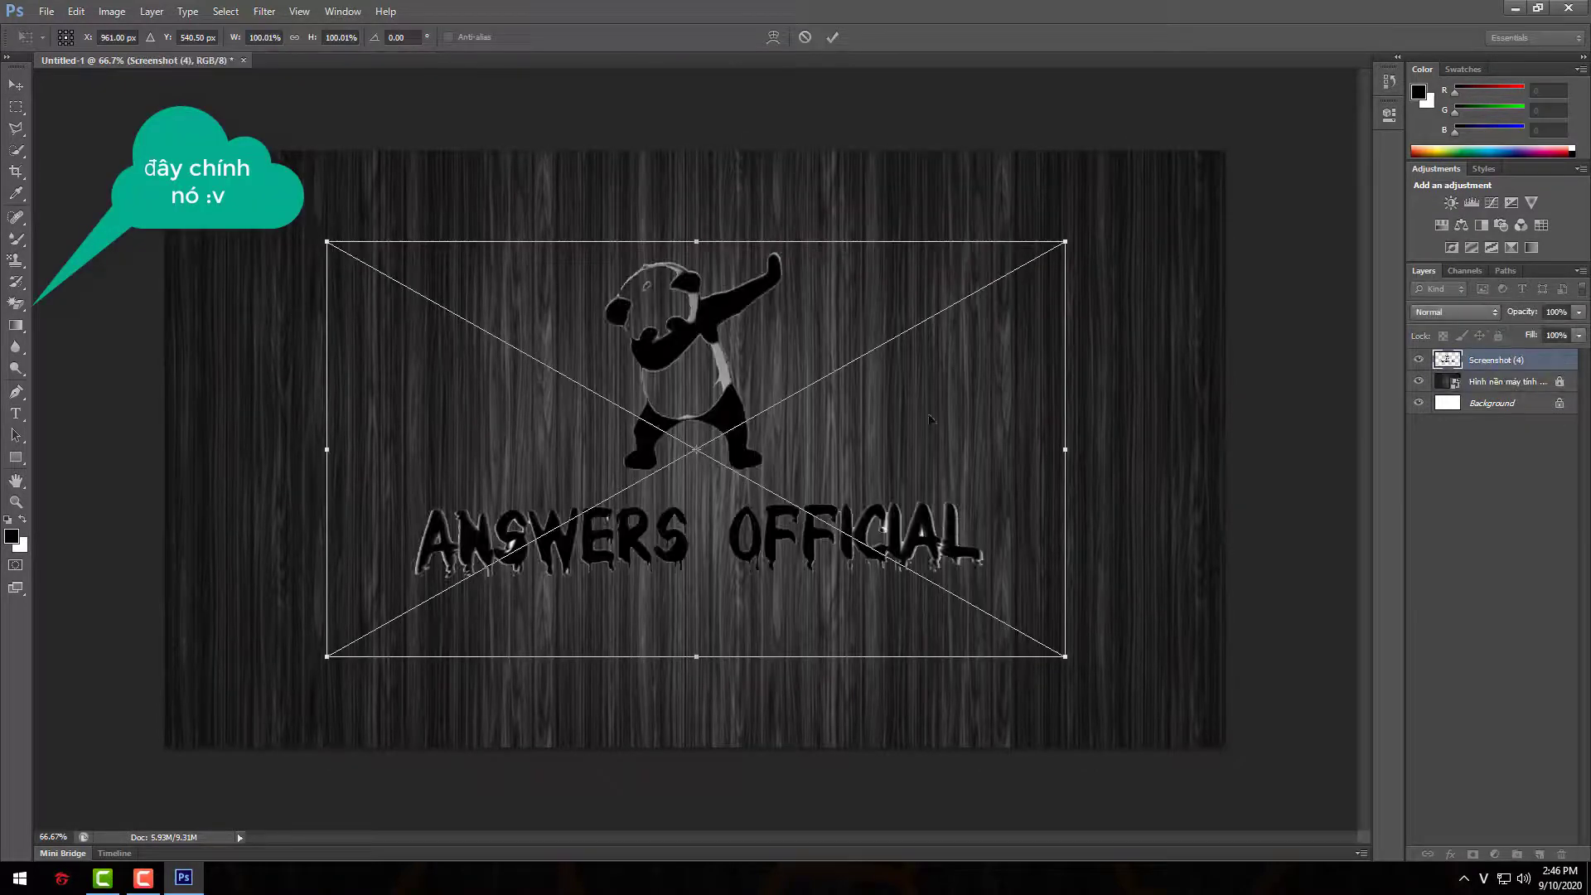
Enlarge the placed panda image to about 143.5% so it fills the canvas, and commit the placement.
drag(1067, 659, 1226, 747)
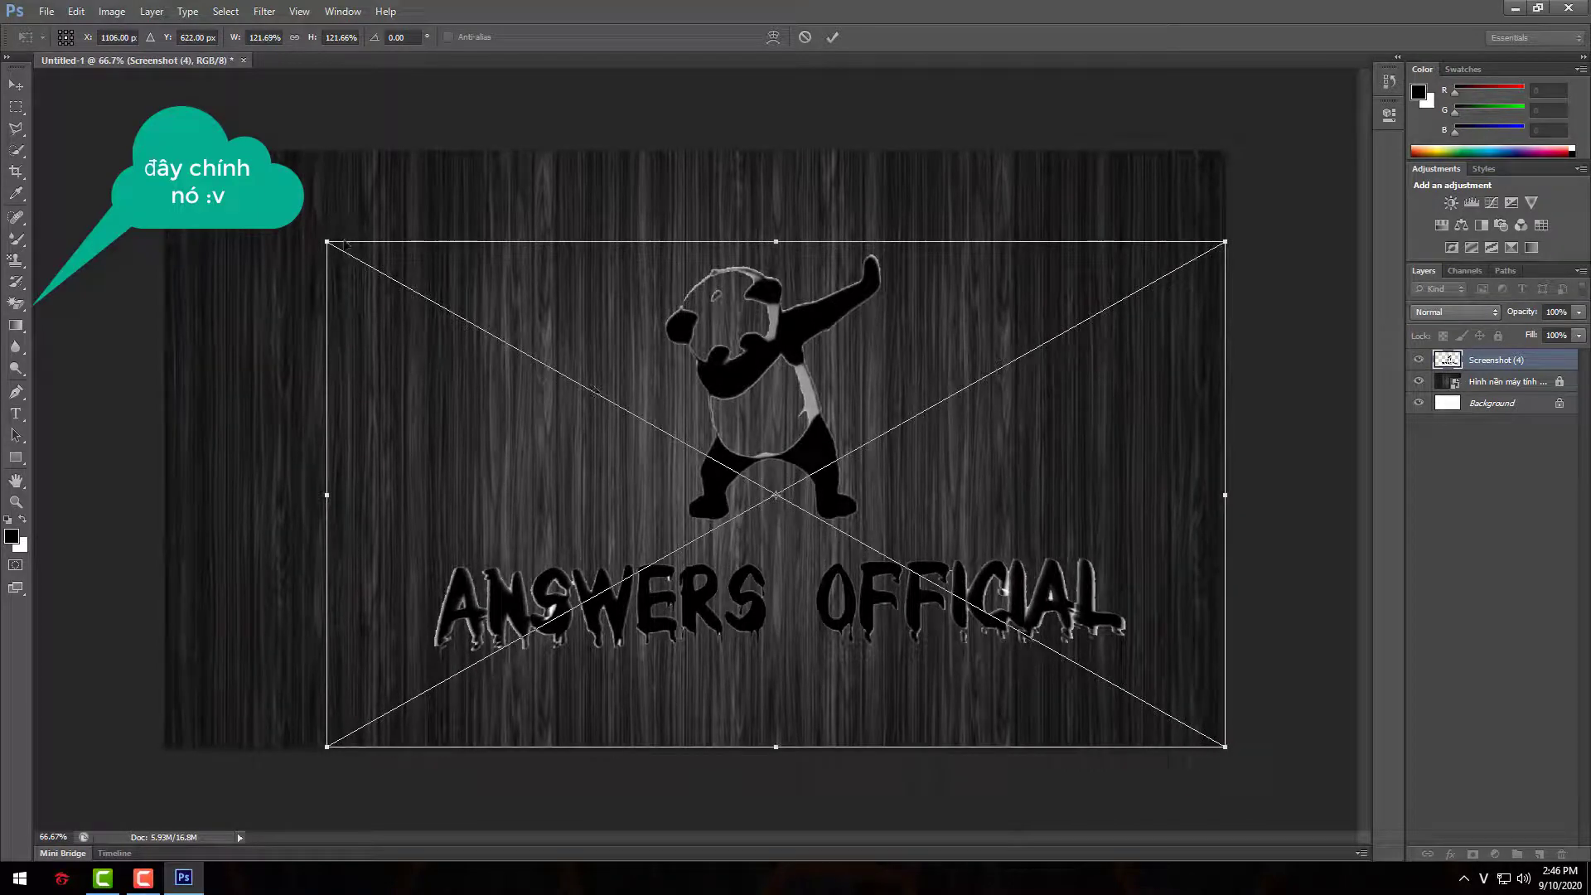
mouse_move(327, 242)
mouse_down()
mouse_move(248, 166)
mouse_move(168, 150)
mouse_up()
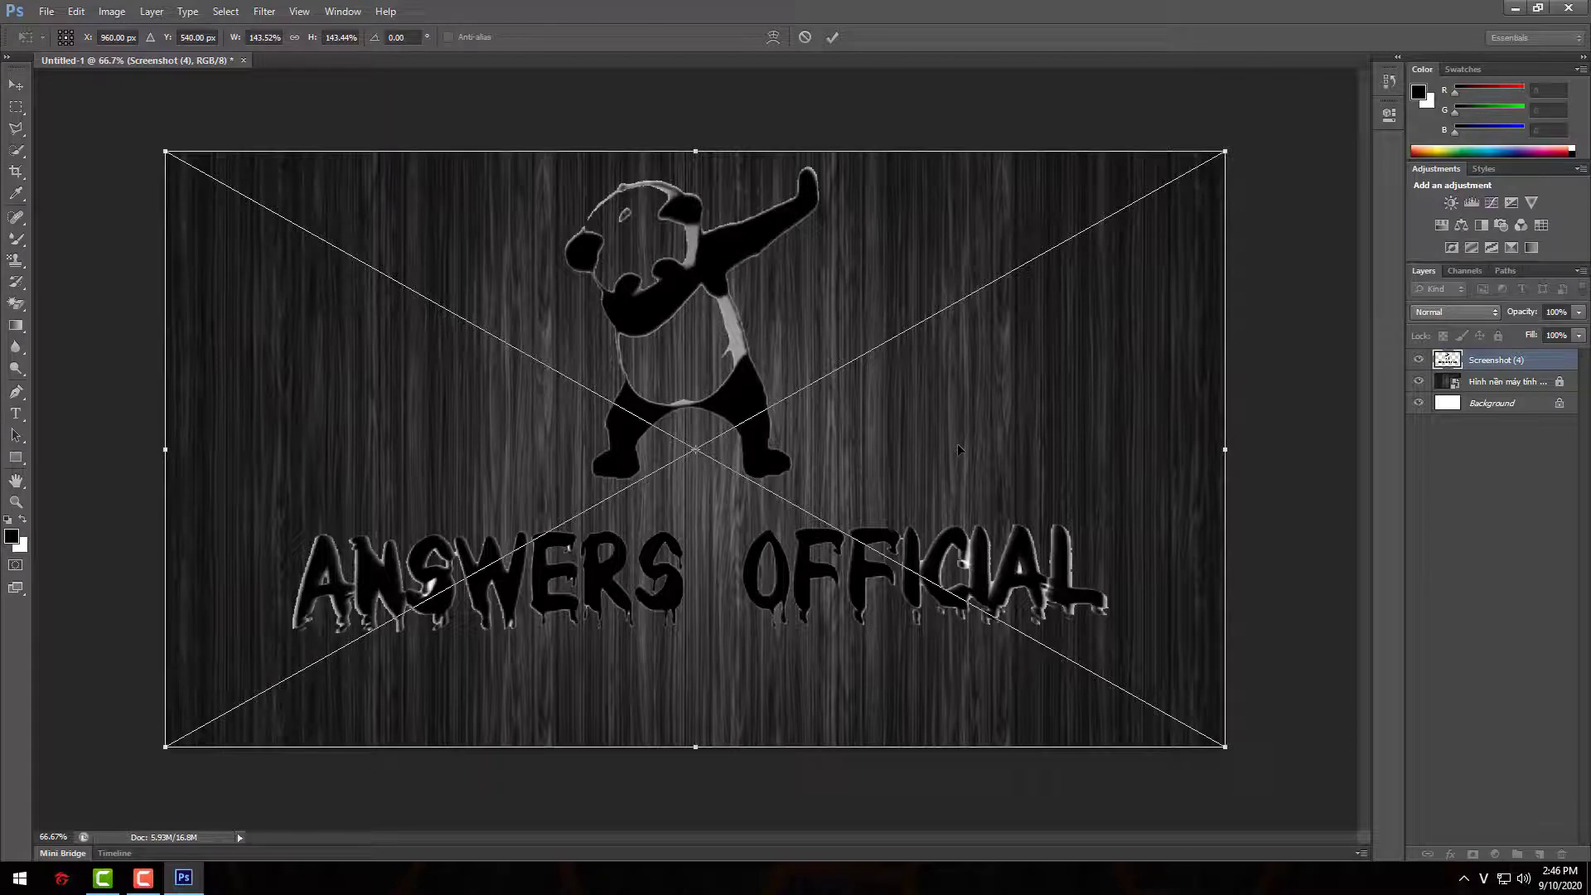
click(16, 84)
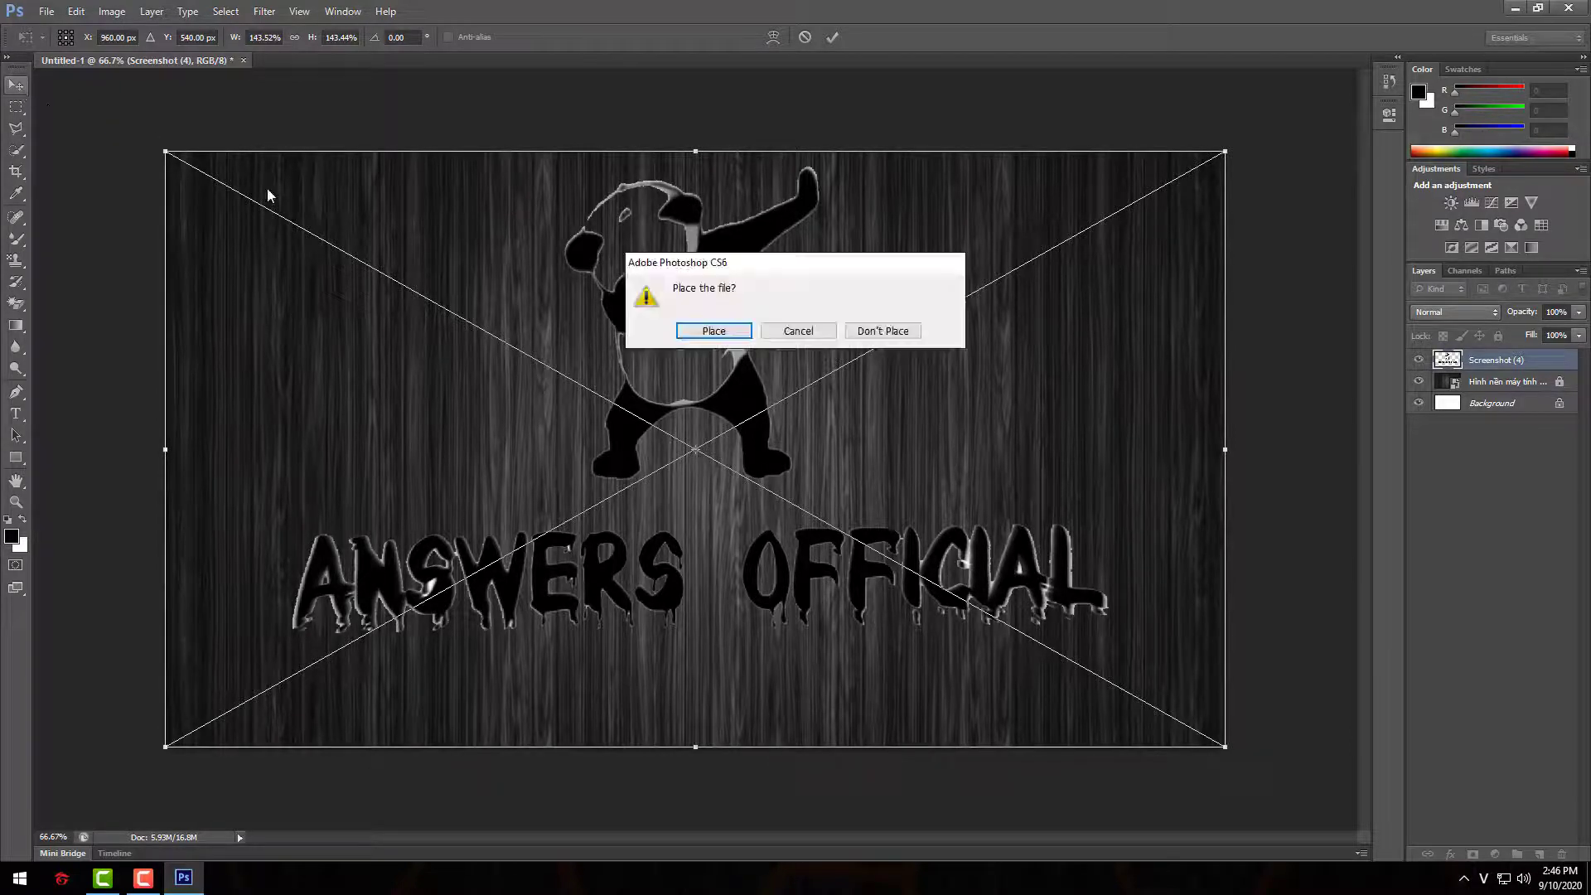
click(740, 332)
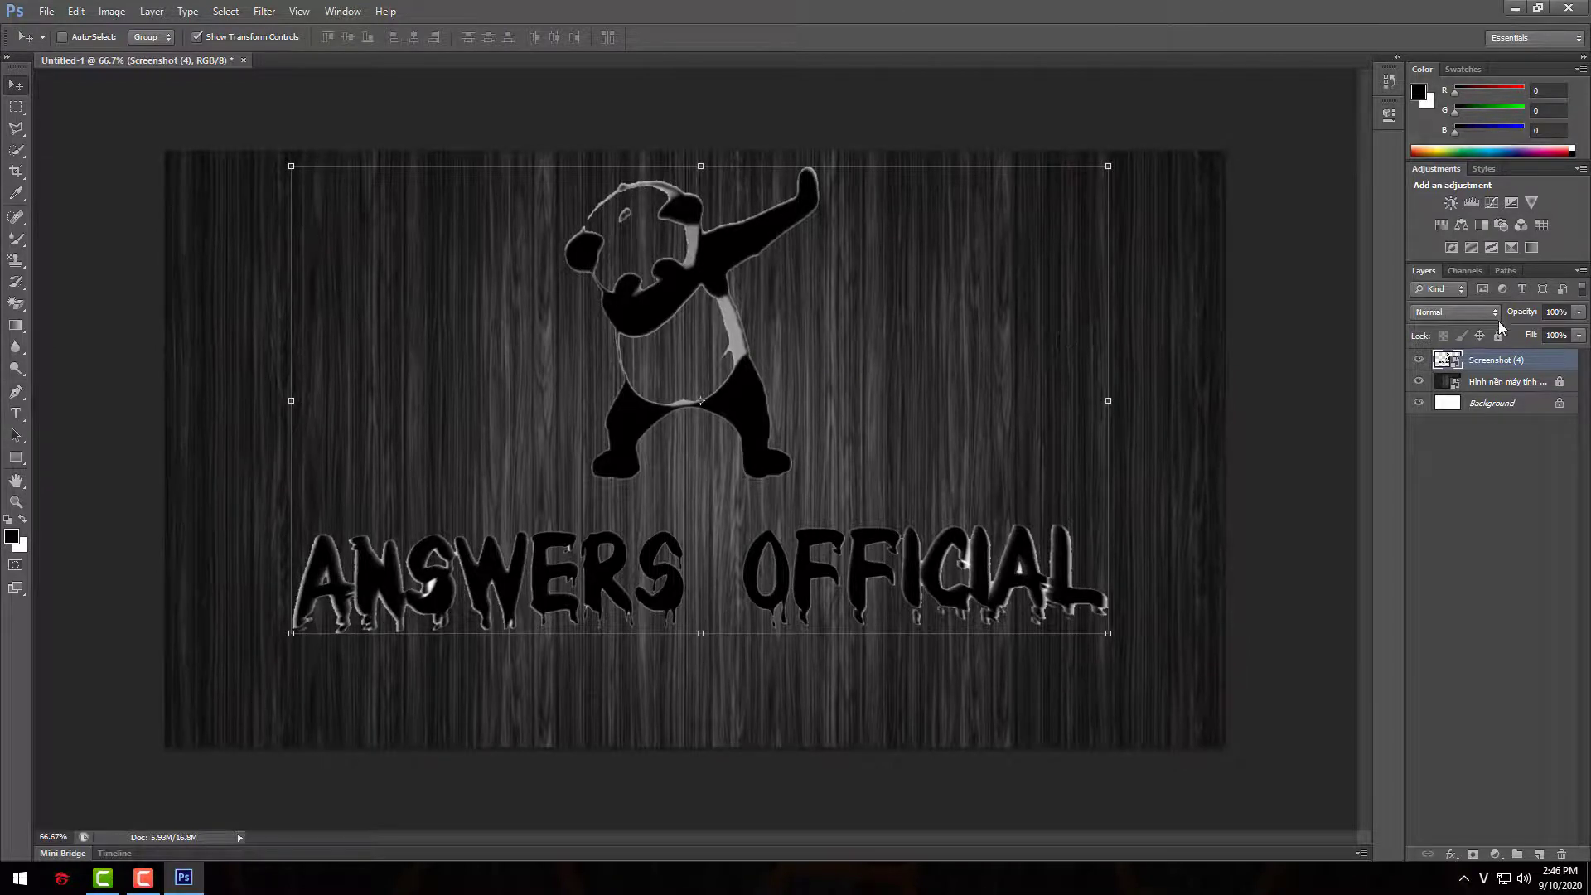
Move the panda and ANSWERS OFFICIAL artwork slightly down to center it on the canvas, and lock its layer.
drag(860, 377, 858, 430)
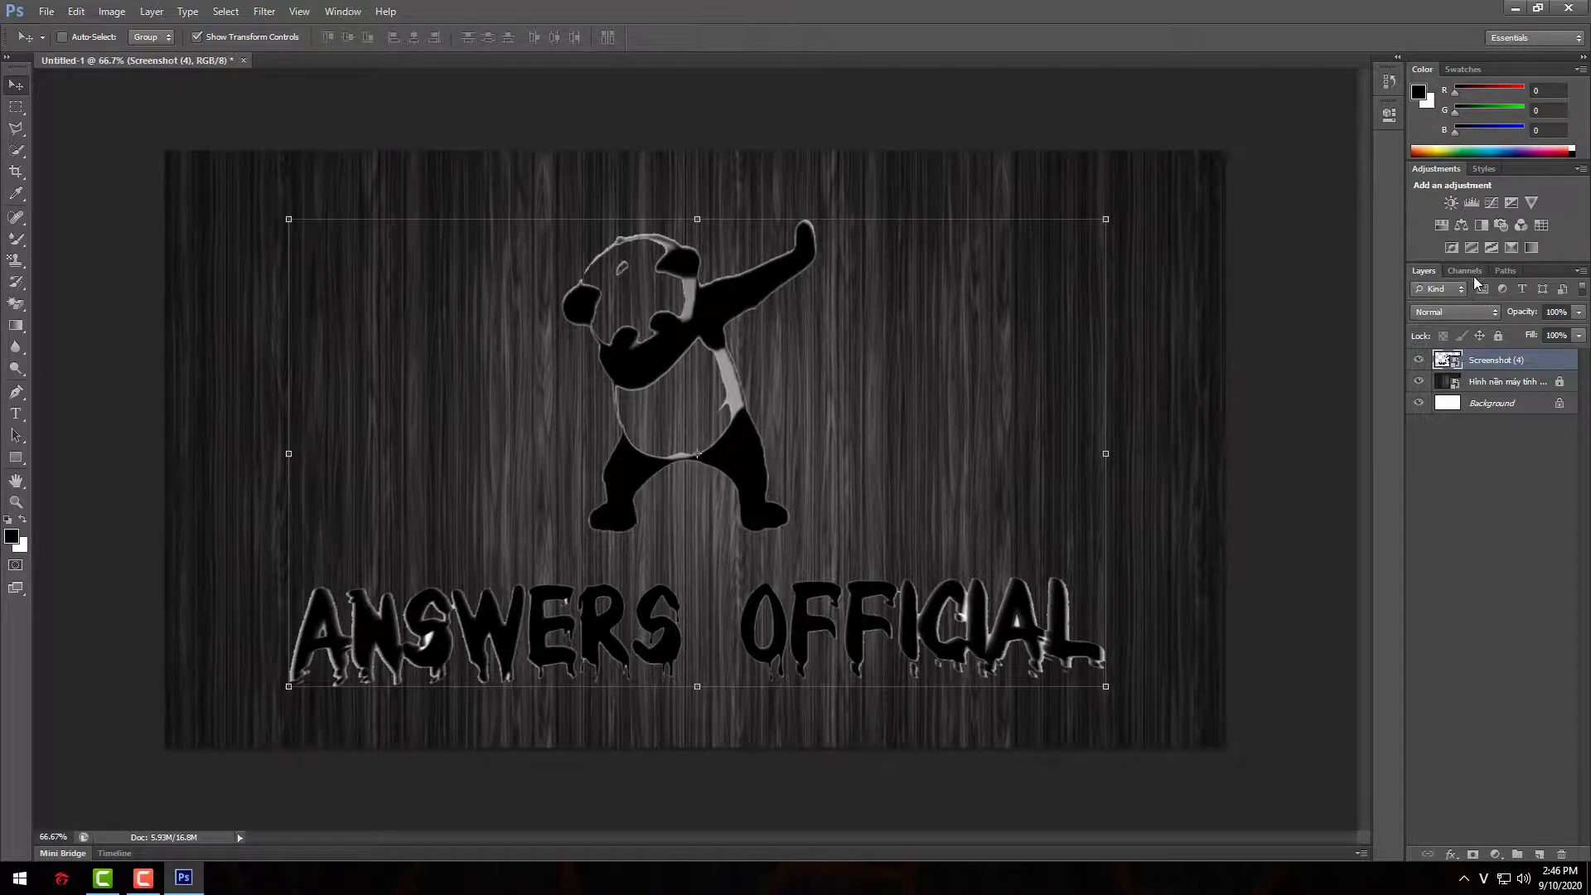
click(1497, 336)
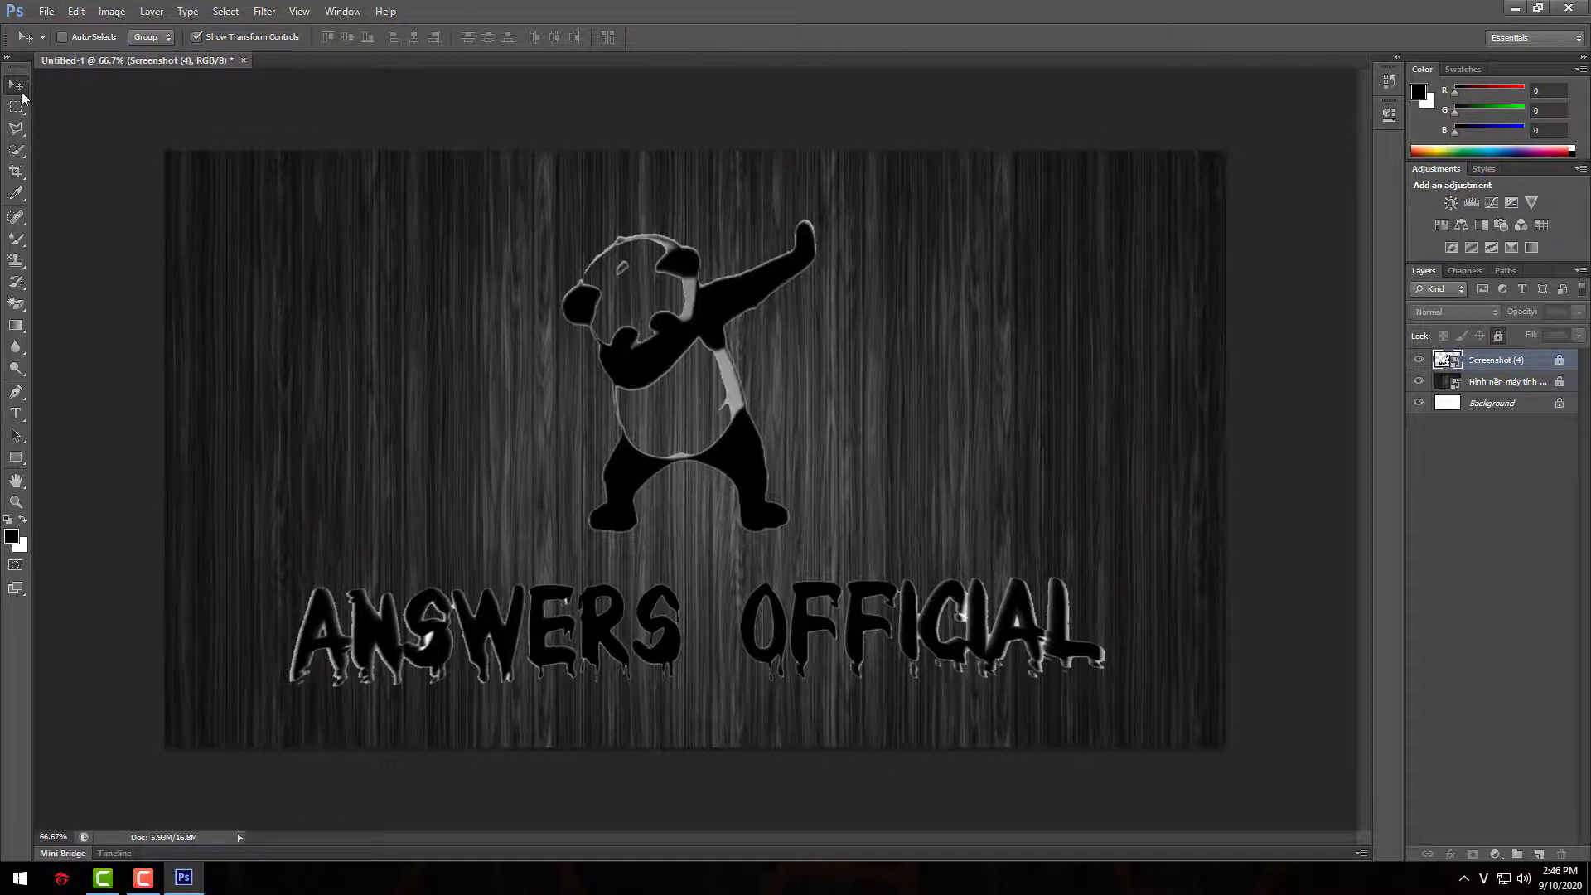
Save a copy of the composition as a JPEG named avt2 in the Screenshots folder.
click(43, 17)
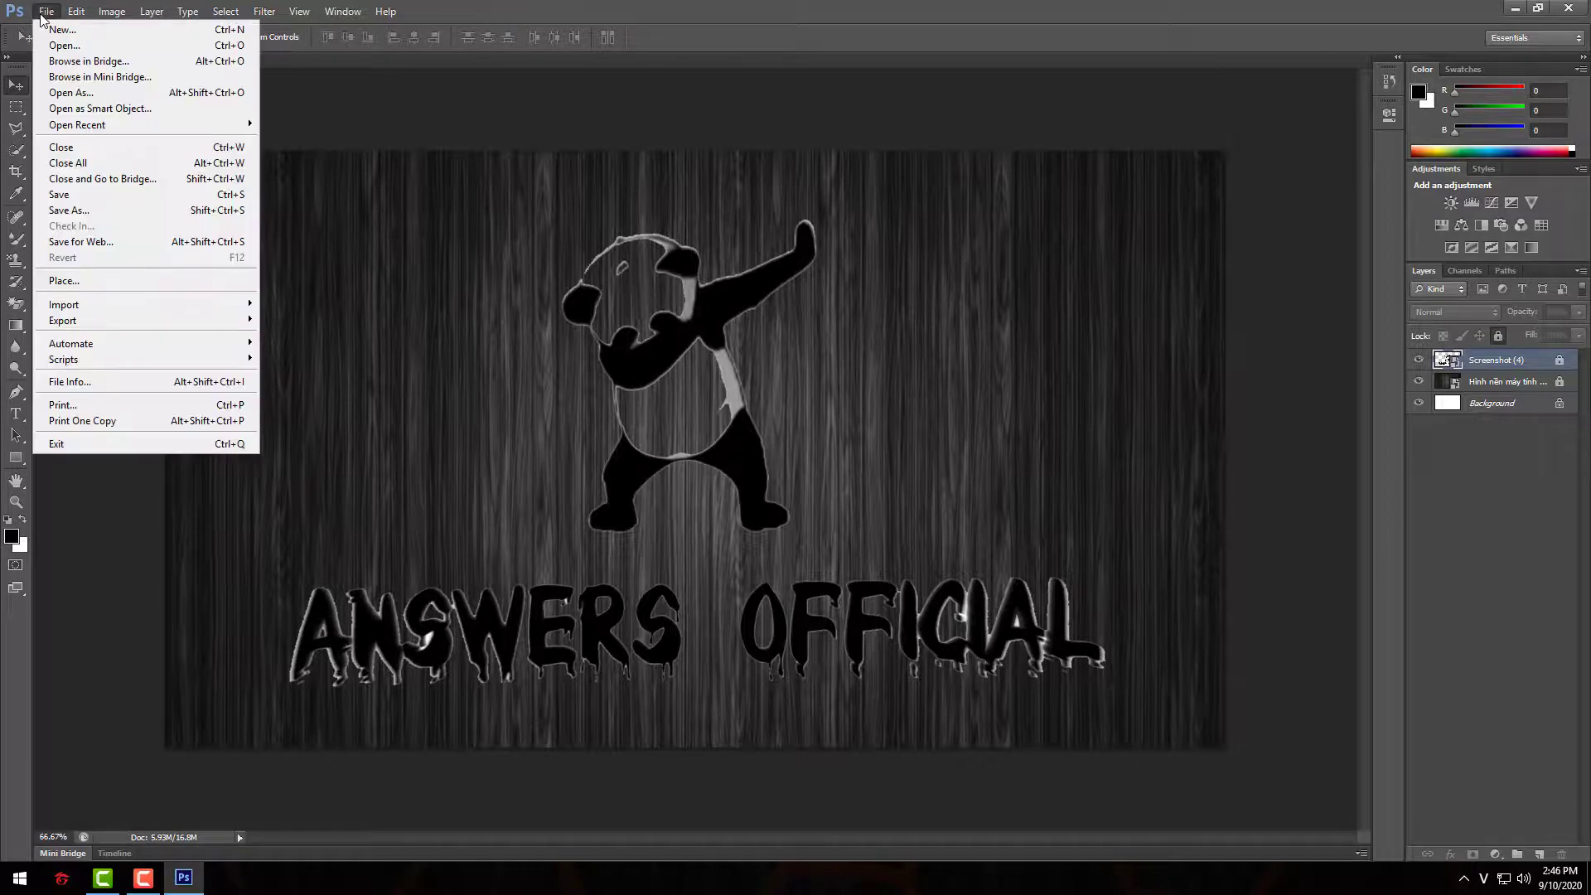
click(107, 212)
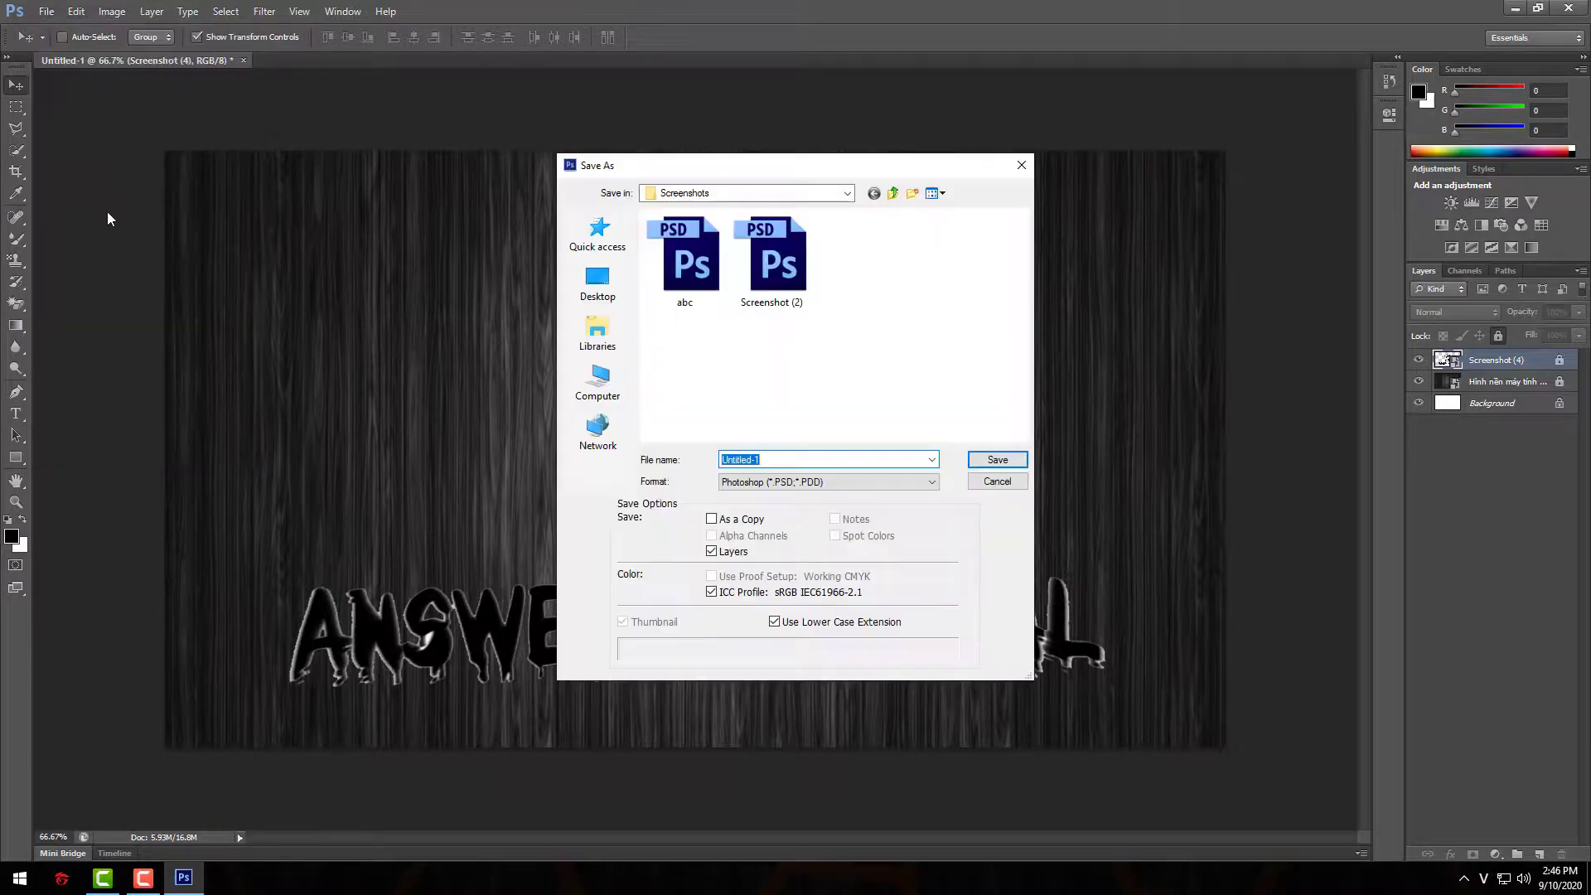
click(787, 482)
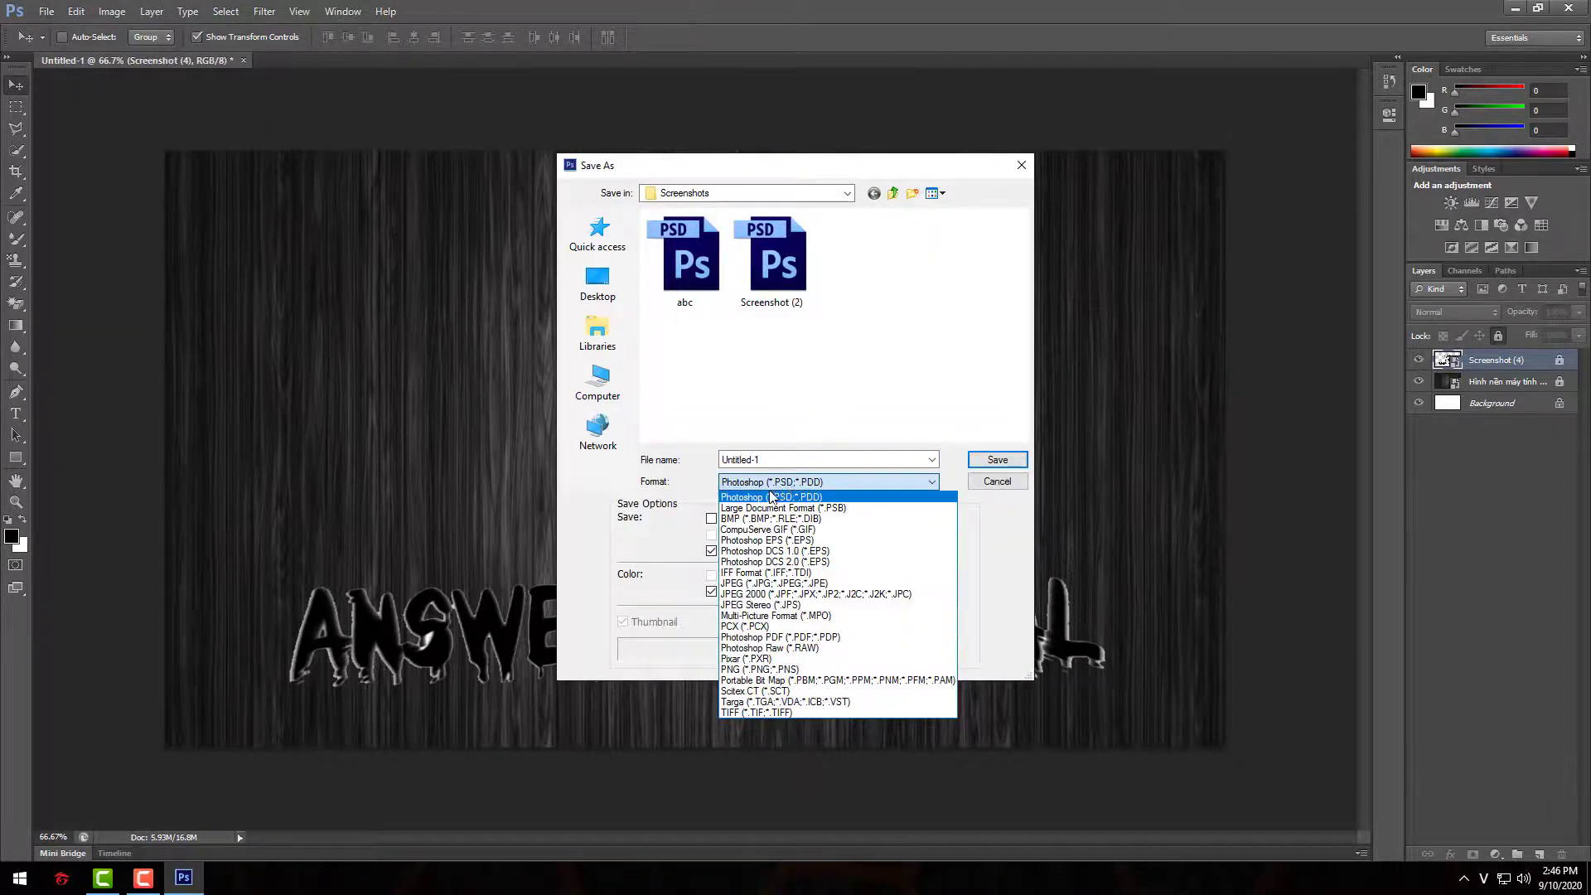
click(750, 585)
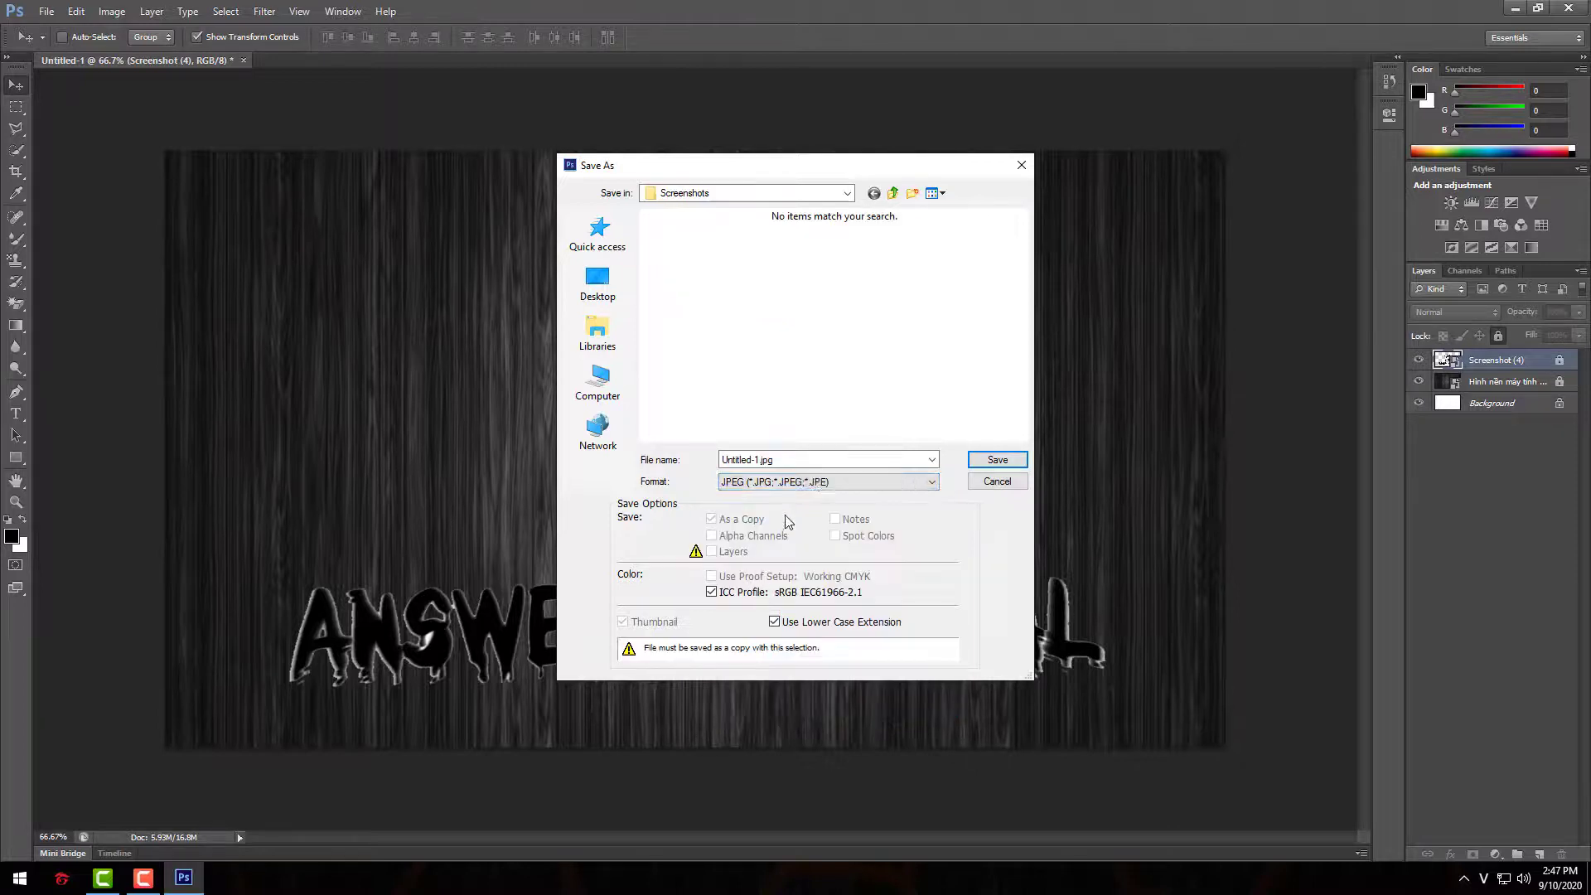
double_click(864, 459)
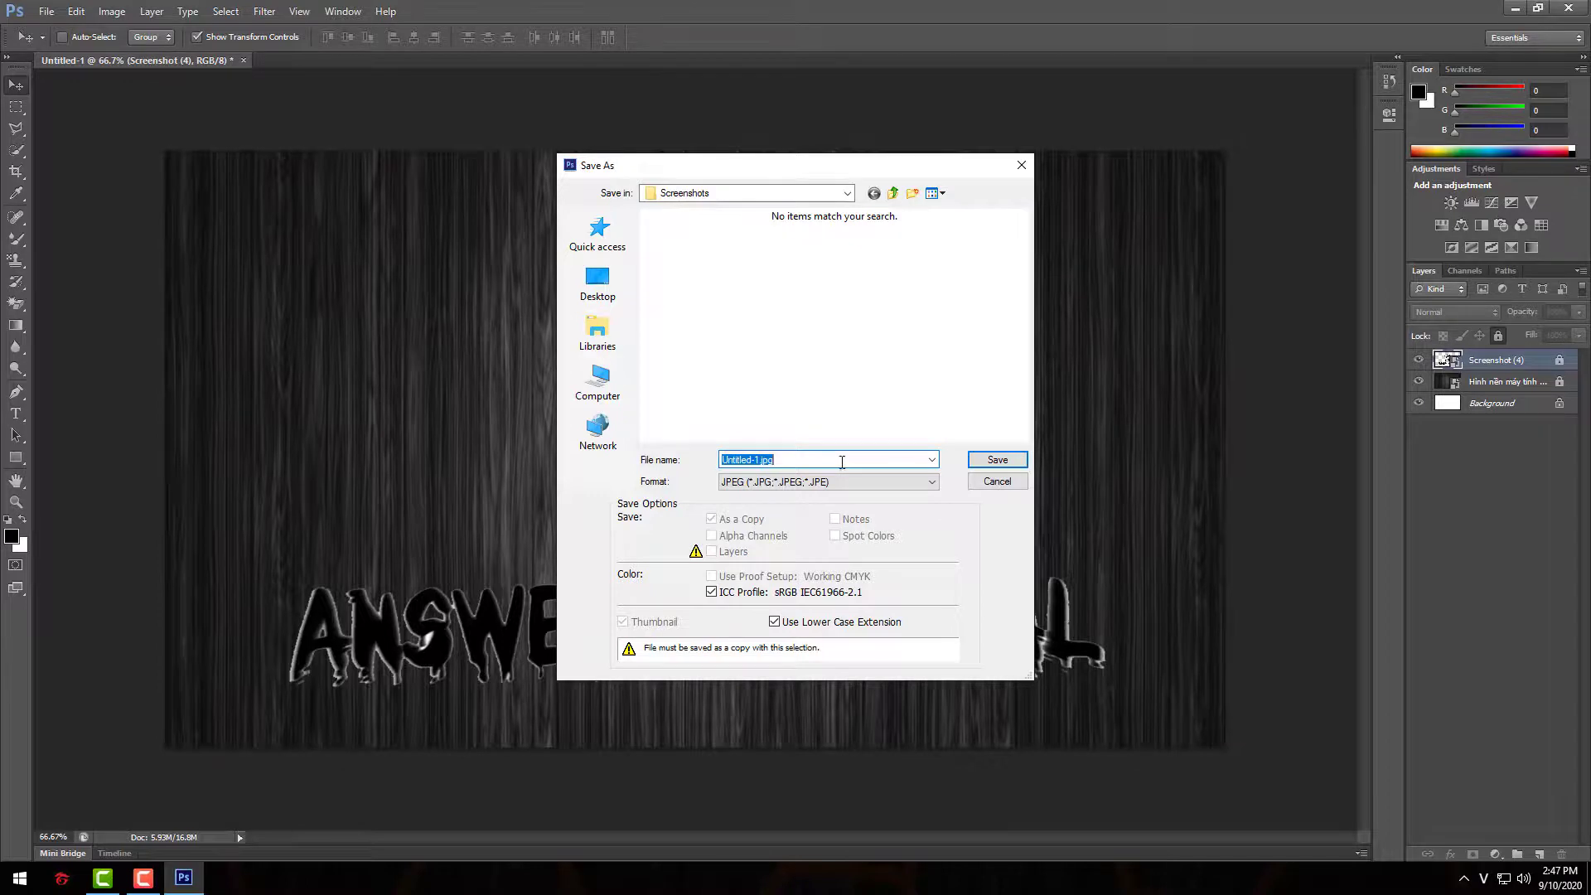
key(BackSpace)
text(sa)
key(BackSpace)
key(BackSpace)
text(avt2)
click(997, 460)
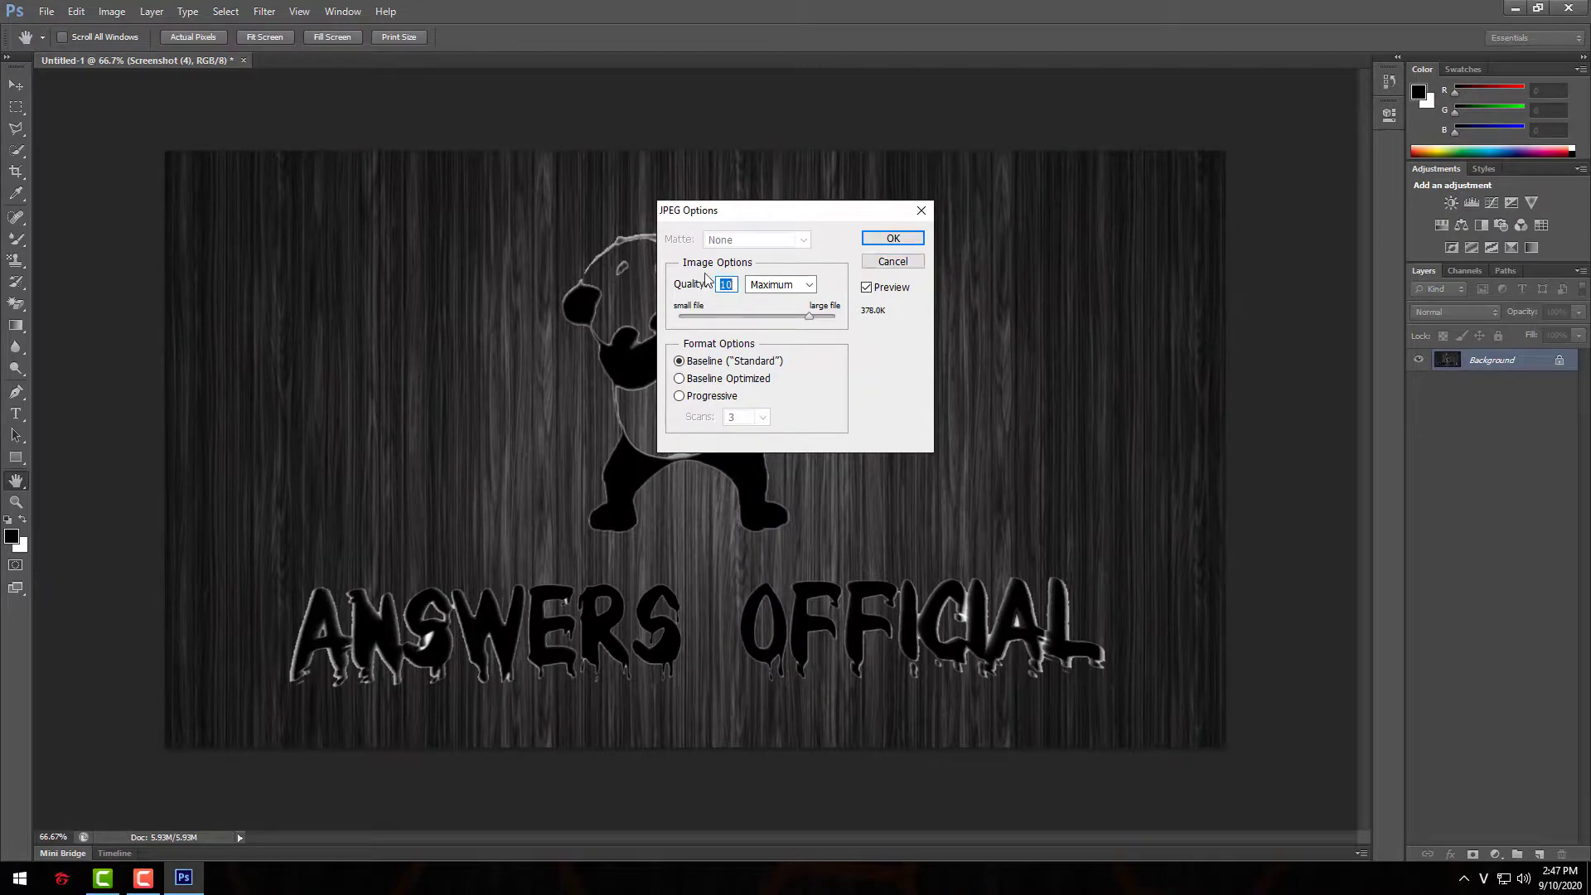
Set the JPEG quality to Maximum with the Baseline ("Standard") format and finish the export.
click(766, 286)
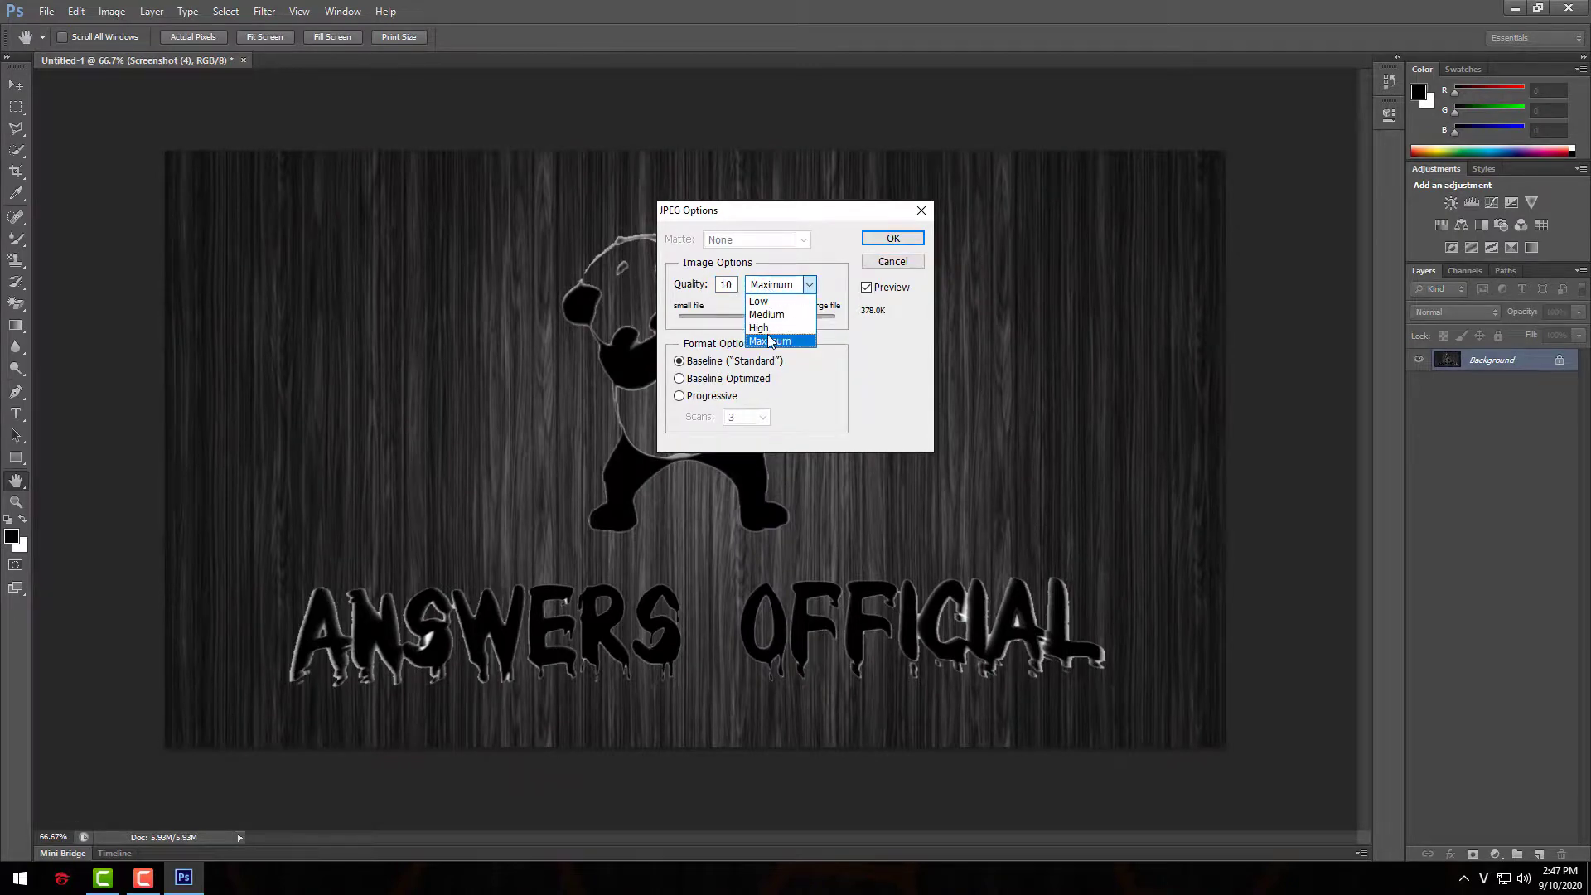
click(769, 340)
click(731, 284)
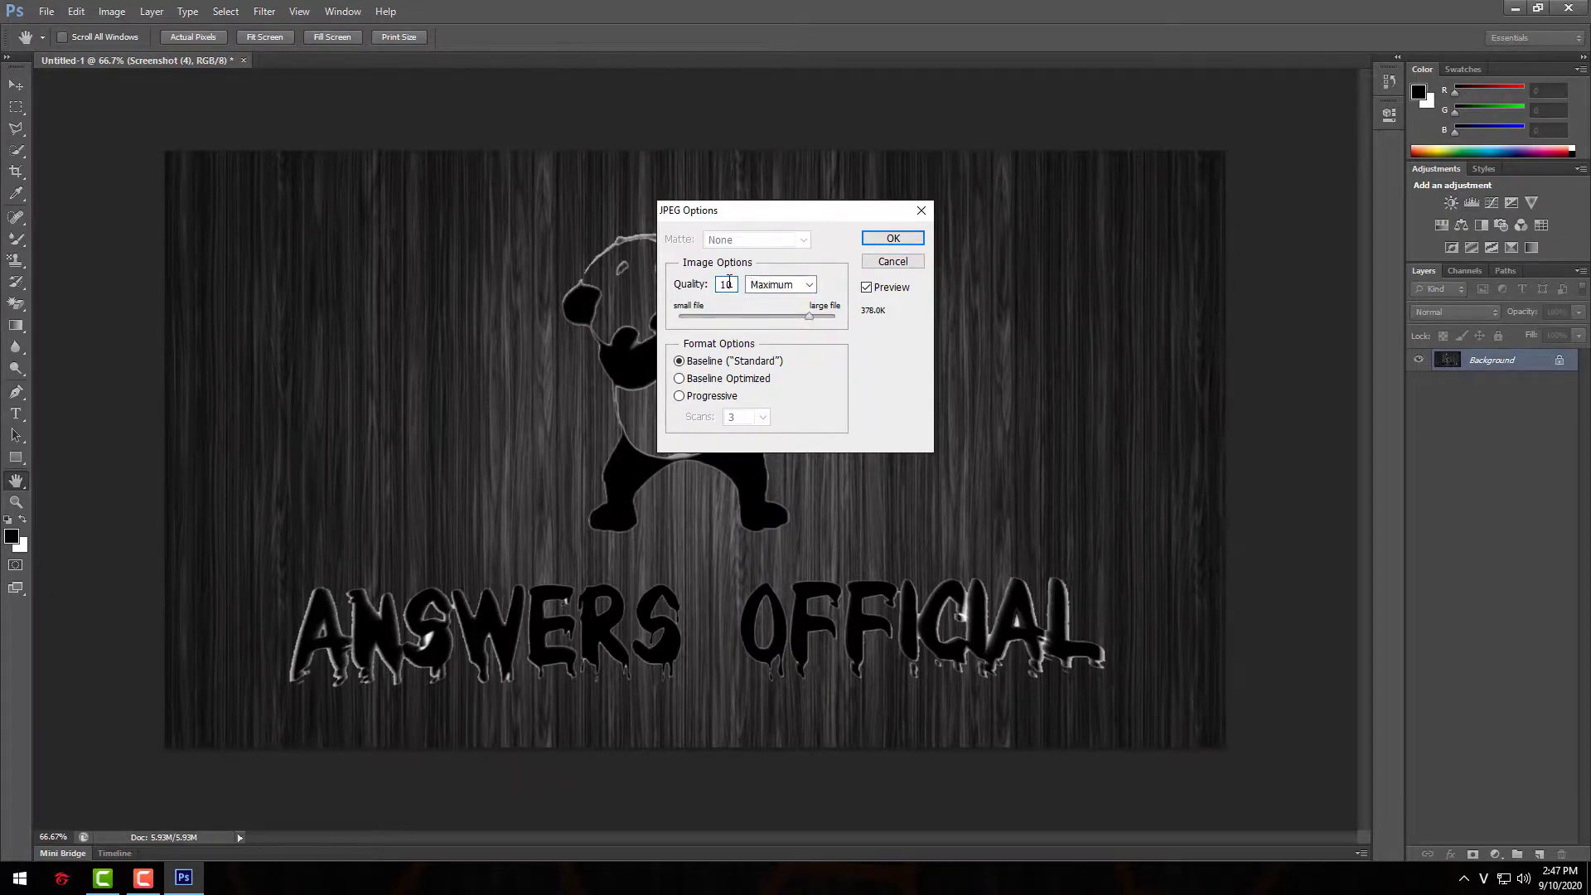
key(BackSpace)
text(0)
key(BackSpace)
text(1)
click(880, 241)
click(775, 331)
click(912, 243)
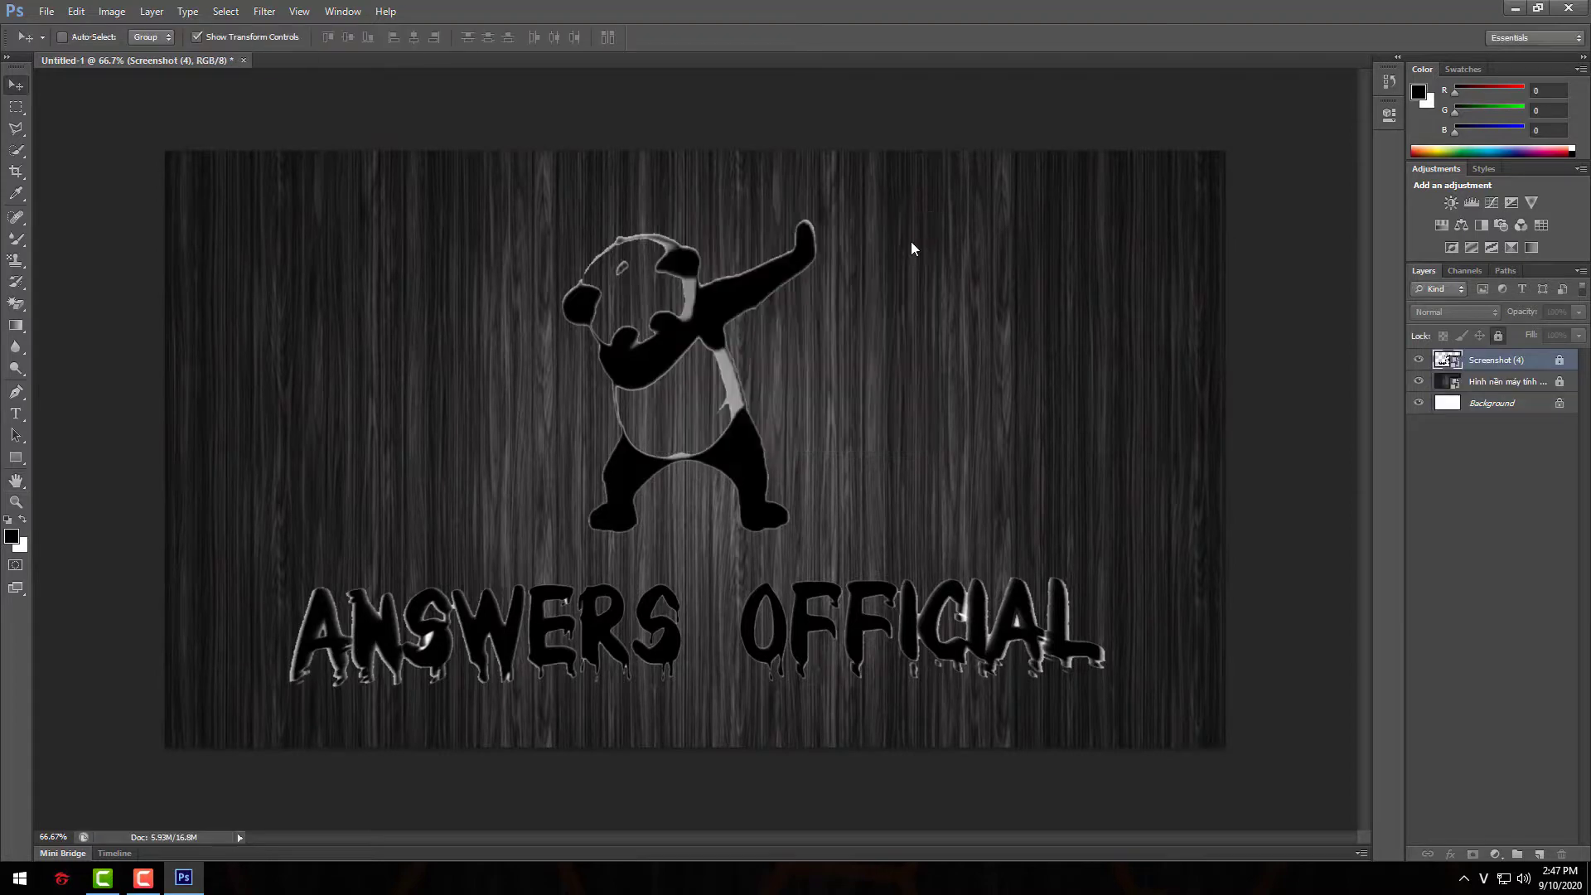
Quit Photoshop without saving the changes to the Untitled-1 document.
click(1566, 7)
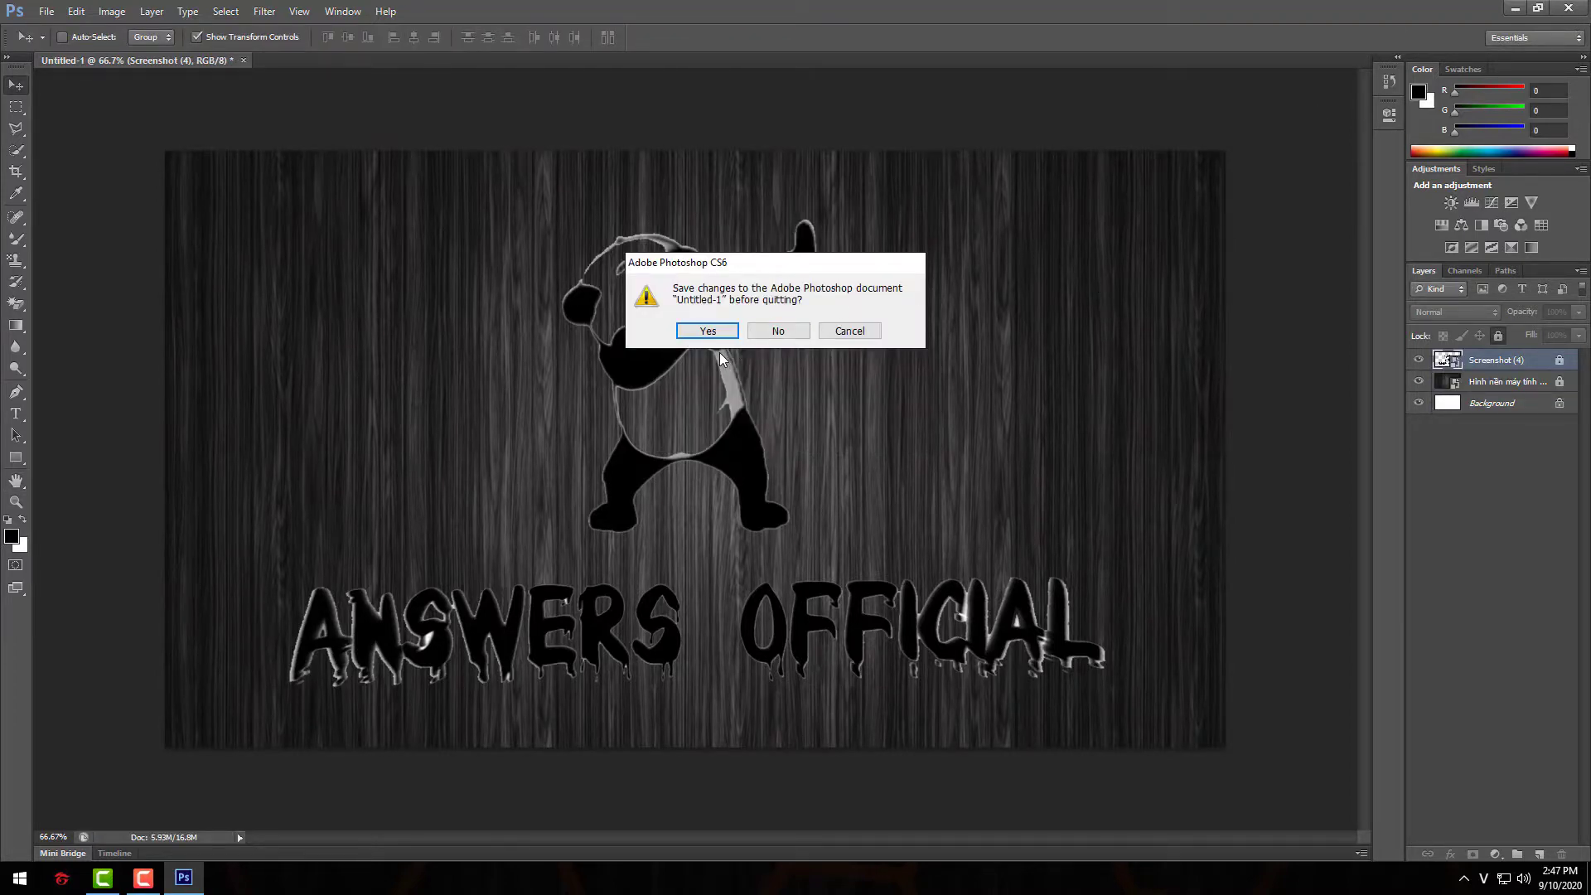
click(778, 330)
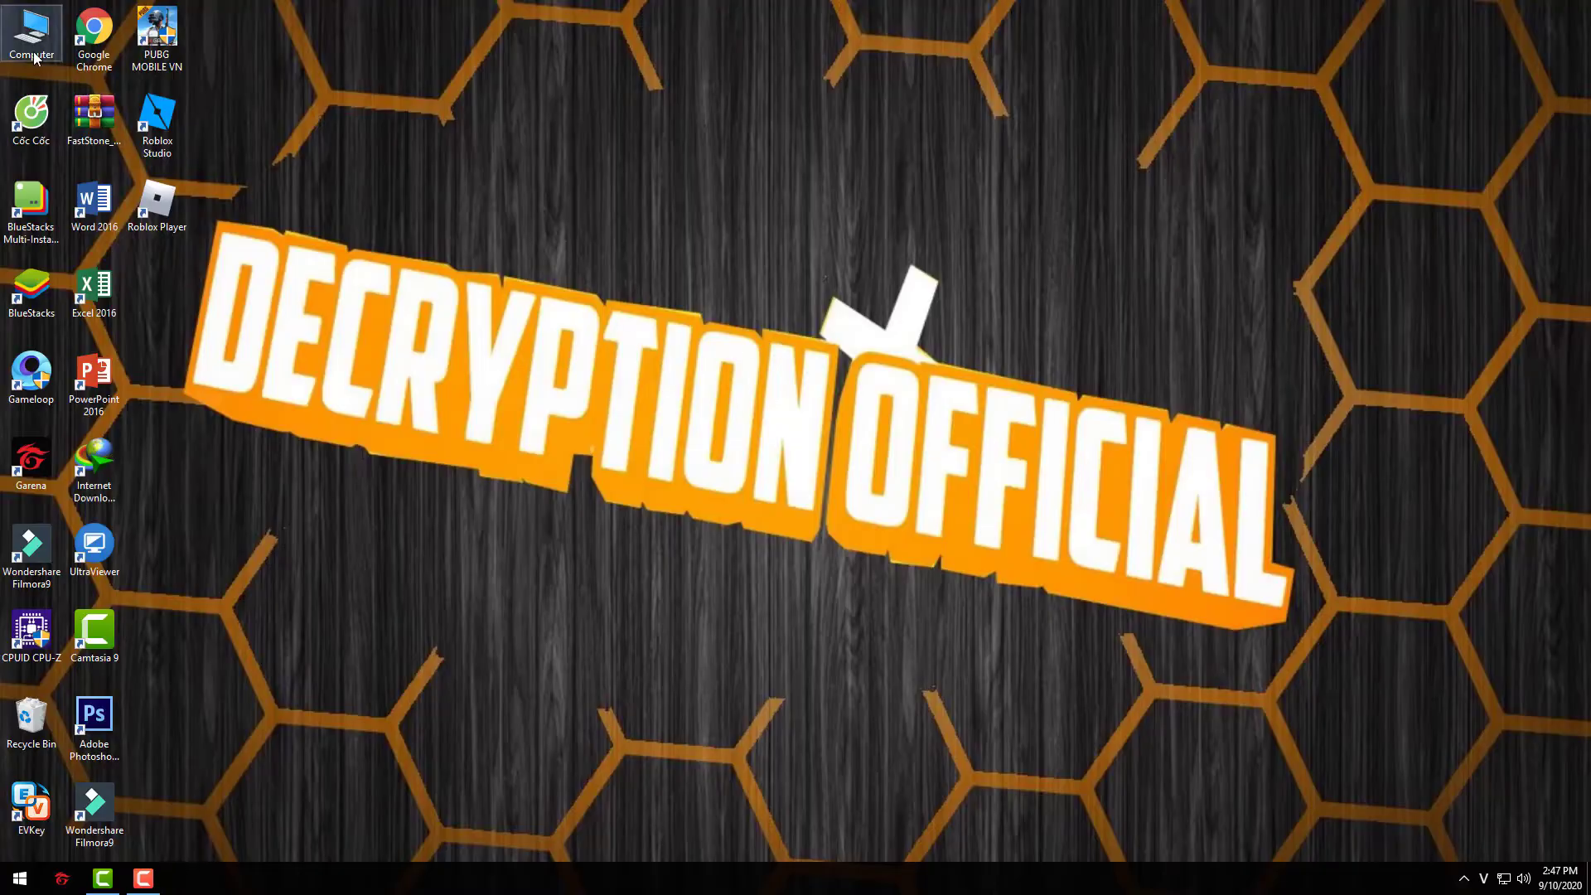